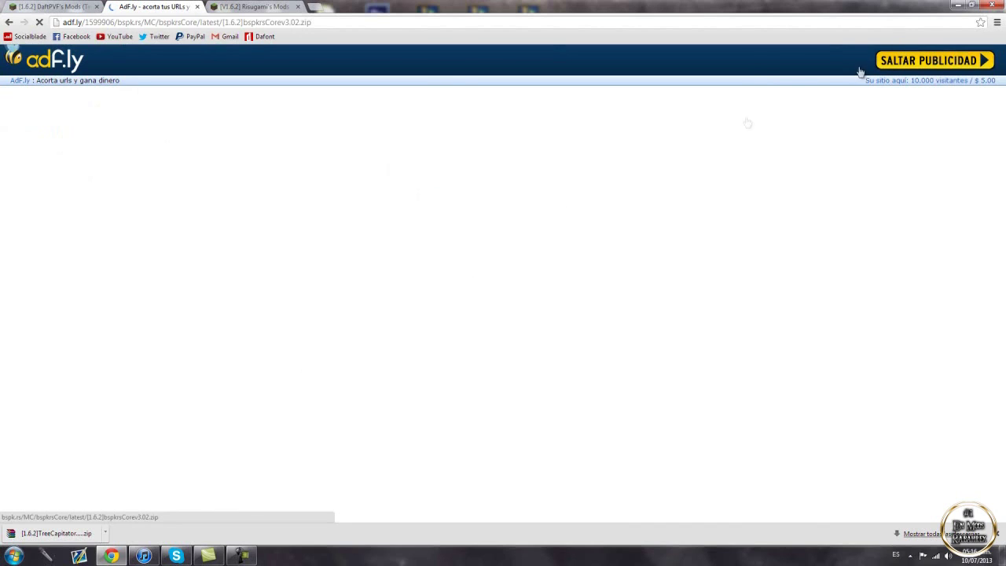
# - Skip the ad page to download the [1.6.2]bspkrsCorev3.02 zip, and close the ad page
pyautogui.click(910, 63)
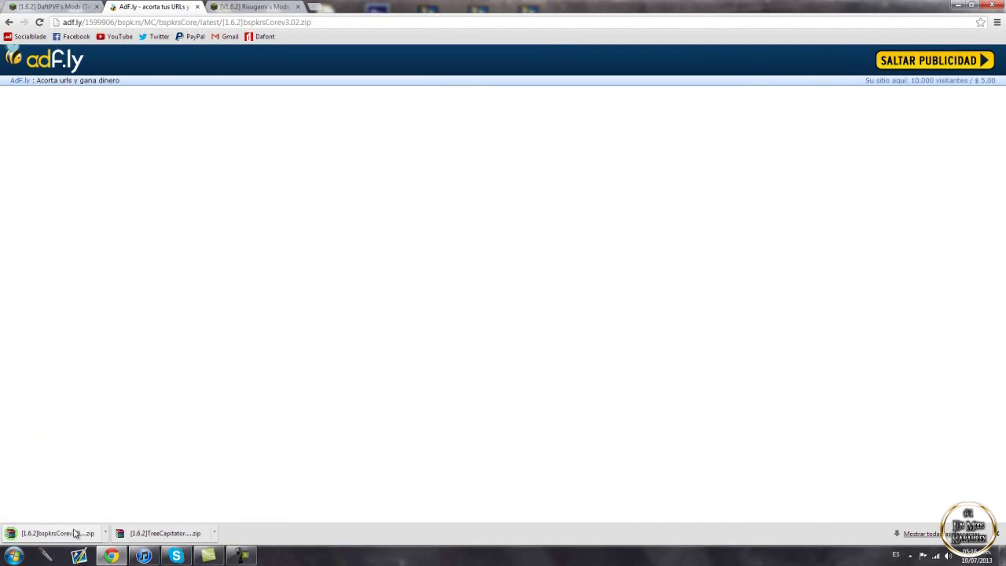
pyautogui.click(198, 6)
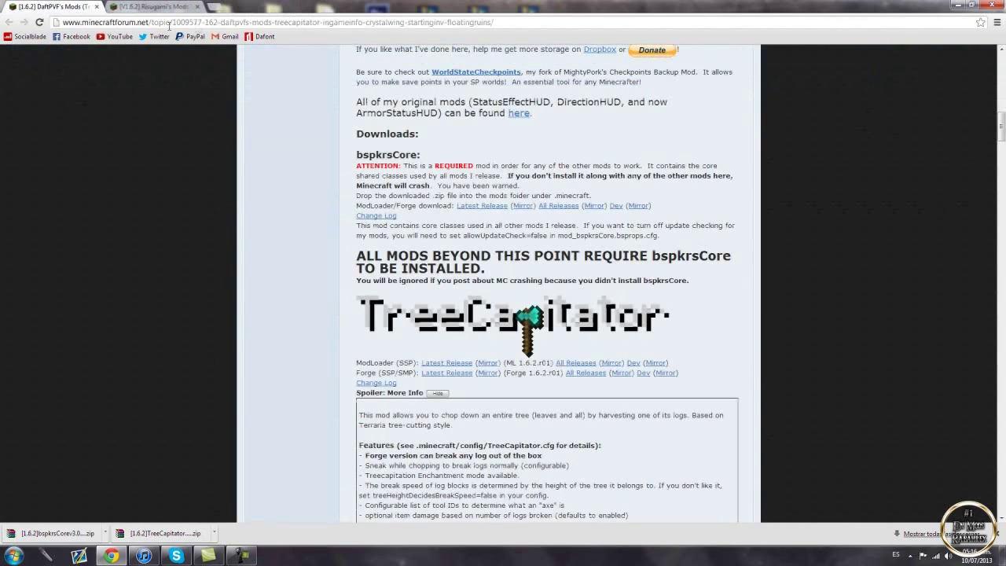
# - Download ModLoader 1.6.2 through its direct link in the Risugami's Mods forum topic
pyautogui.click(144, 6)
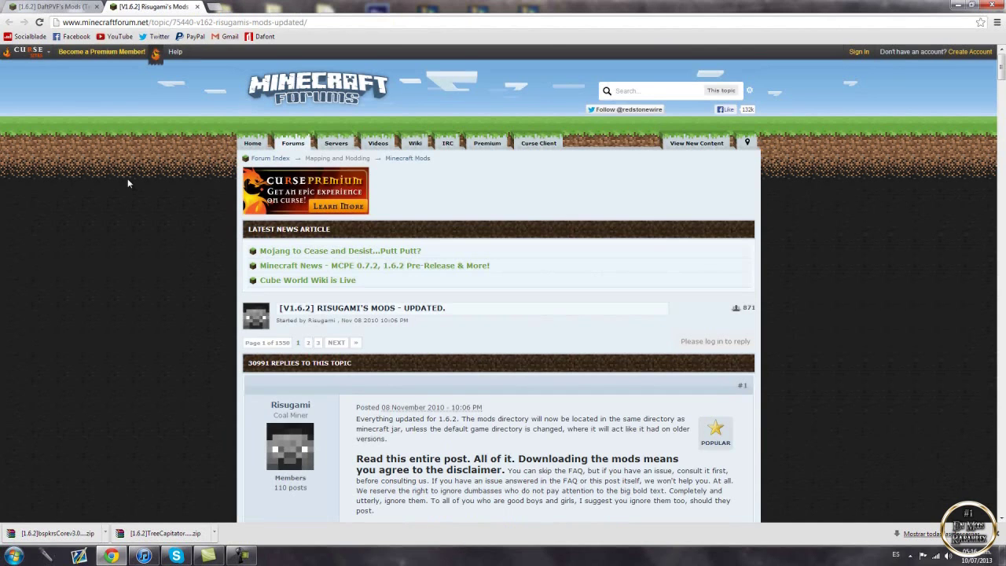
pyautogui.scroll(-12, 135, 218)
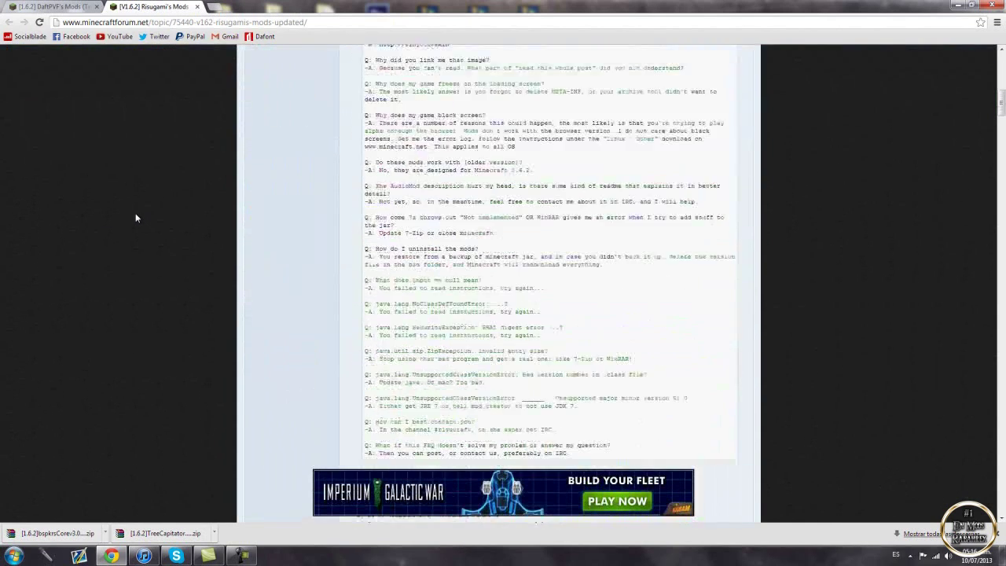
pyautogui.scroll(-5, 135, 218)
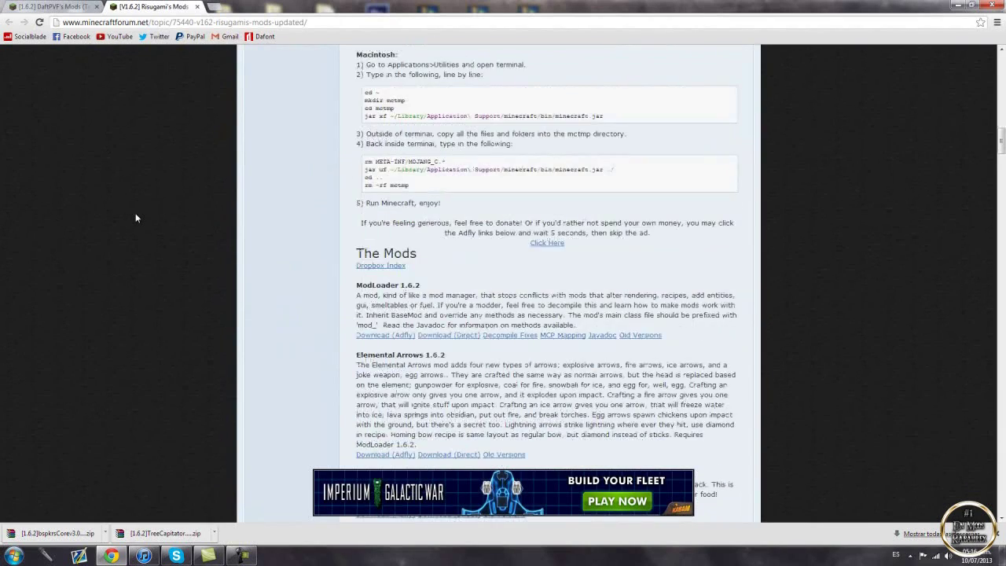
pyautogui.moveTo(434, 184); pyautogui.dragTo(357, 181)
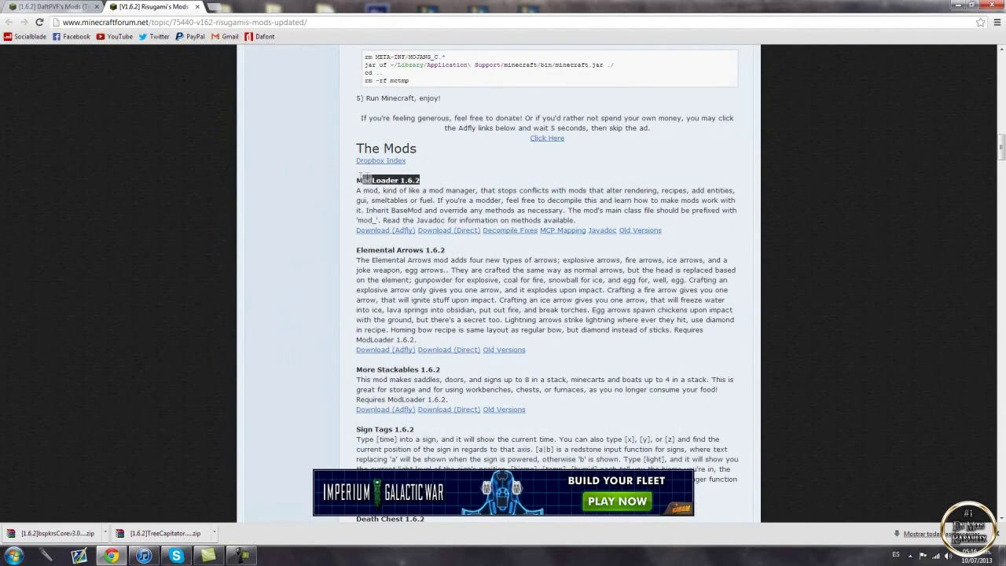
pyautogui.click(427, 176)
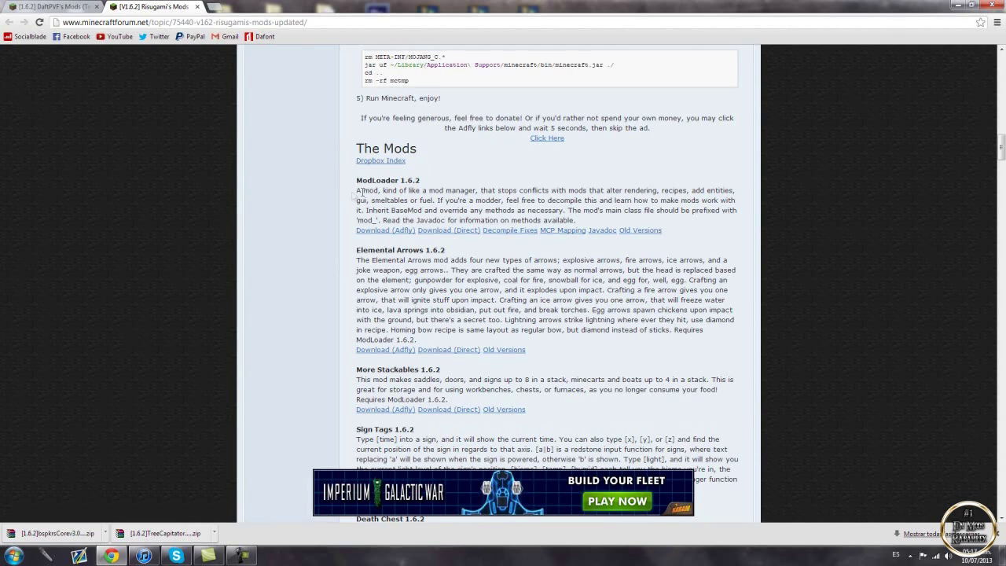
pyautogui.scroll(-4, 362, 193)
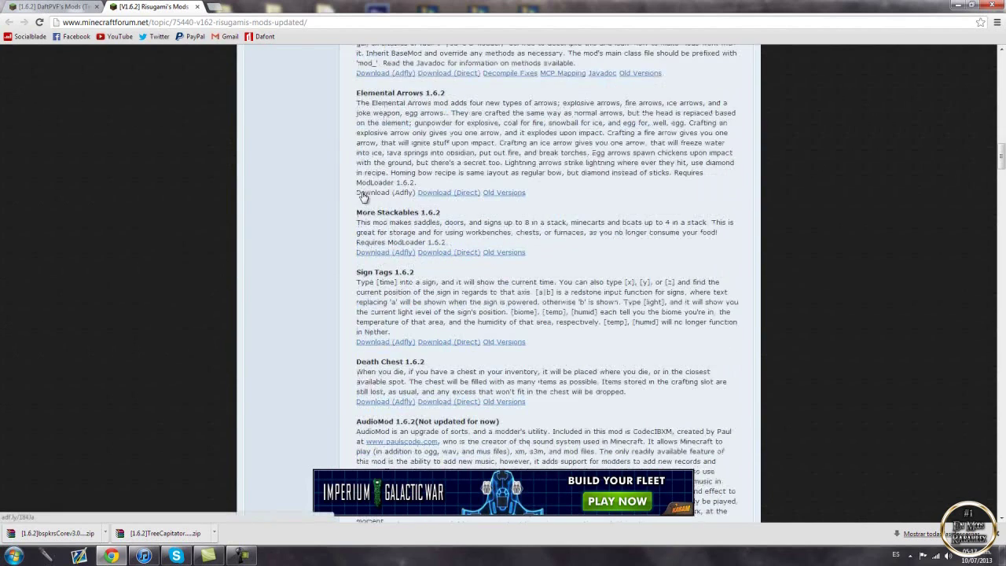
pyautogui.scroll(8, 362, 192)
pyautogui.scroll(-2, 362, 192)
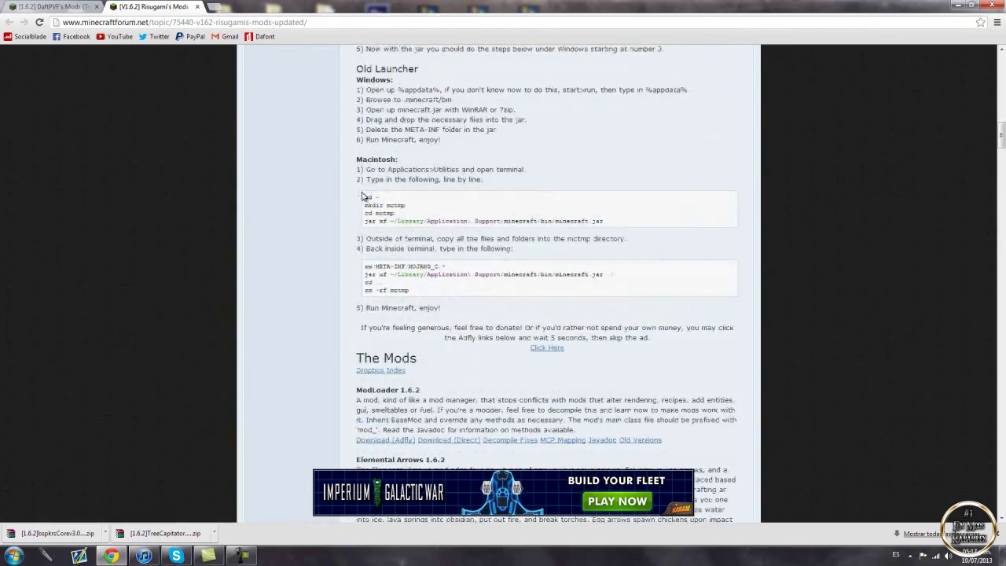
pyautogui.scroll(-2, 363, 196)
pyautogui.click(438, 336)
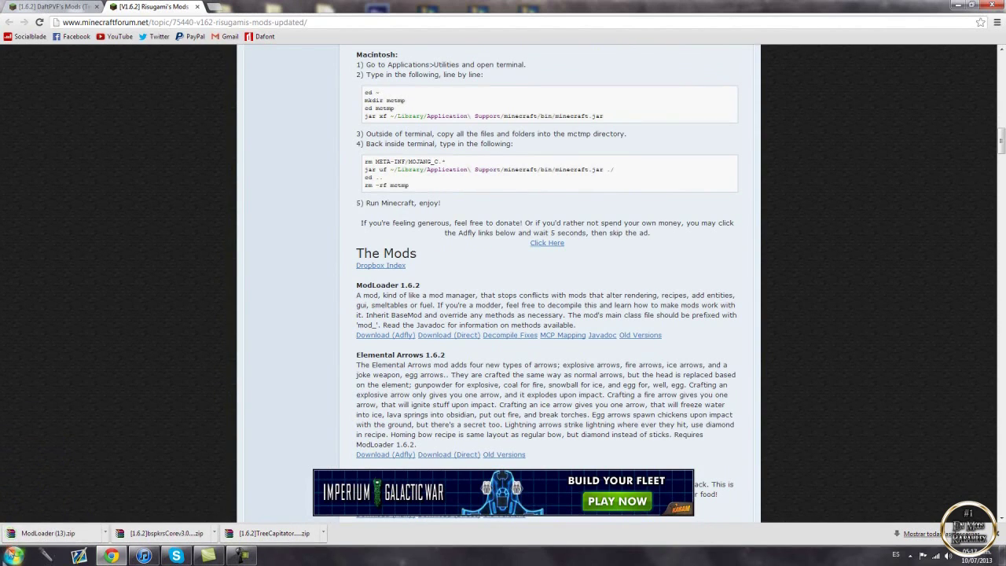
# - Put the downloaded ModLoader, bspkrsCore and TreeCapitator zip files on the desktop from the full downloads list
pyautogui.click(919, 535)
pyautogui.press('super+Left')
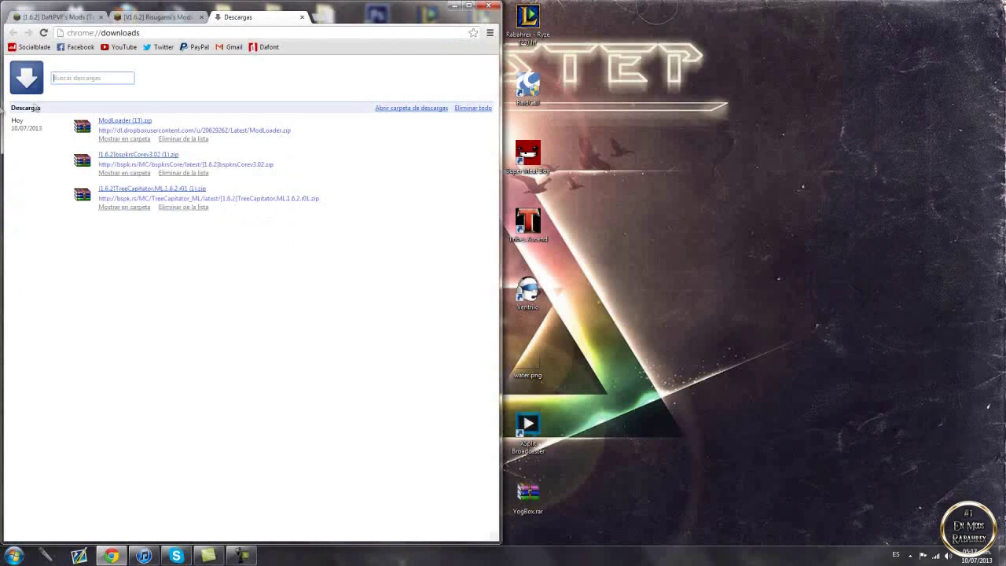
pyautogui.moveTo(114, 124); pyautogui.dragTo(578, 23)
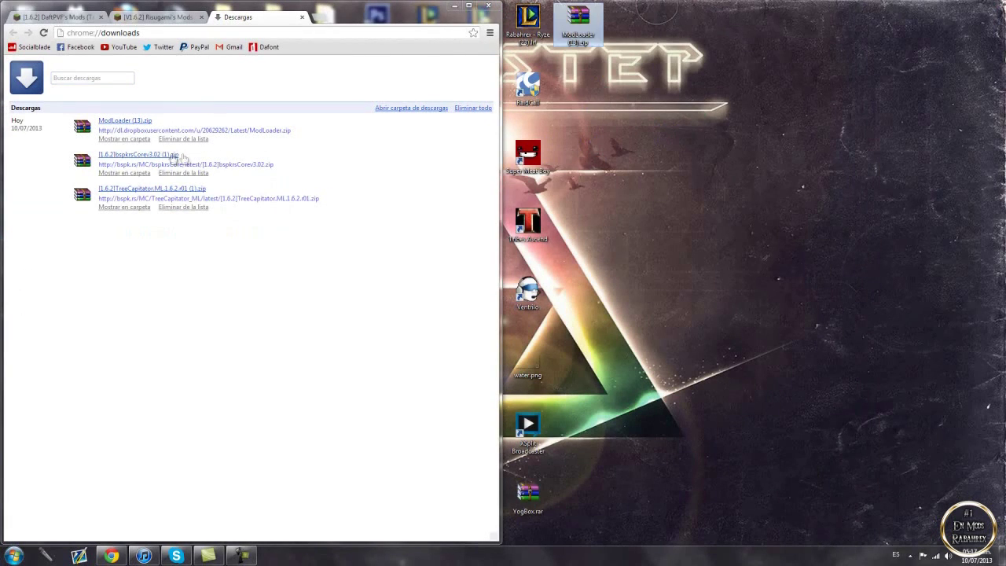
pyautogui.moveTo(142, 163); pyautogui.dragTo(580, 99)
pyautogui.moveTo(157, 191); pyautogui.dragTo(585, 168)
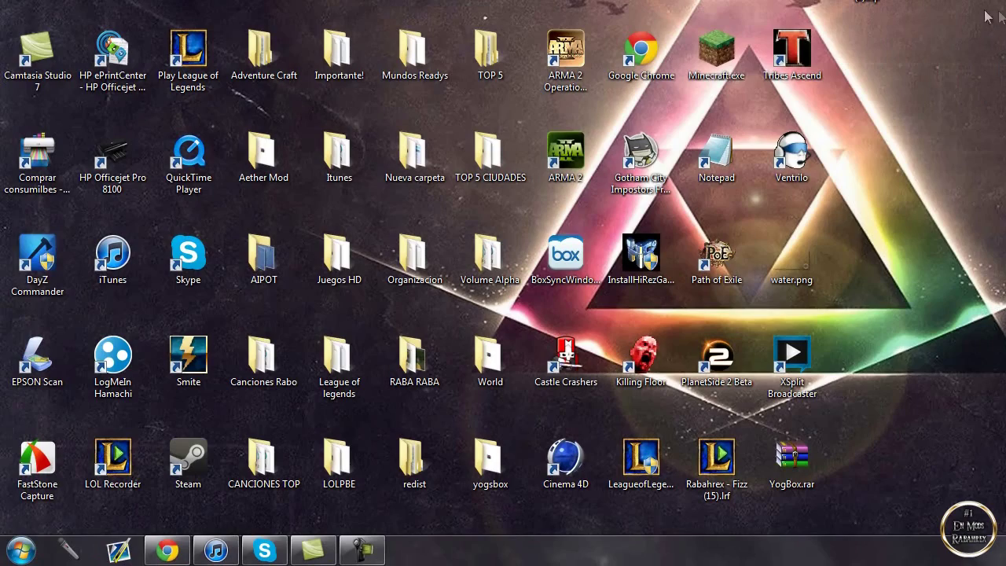
# - Go to %appdata% in Windows Explorer and open the versions folder inside .minecraft
pyautogui.click(21, 550)
pyautogui.write('%appdata%')
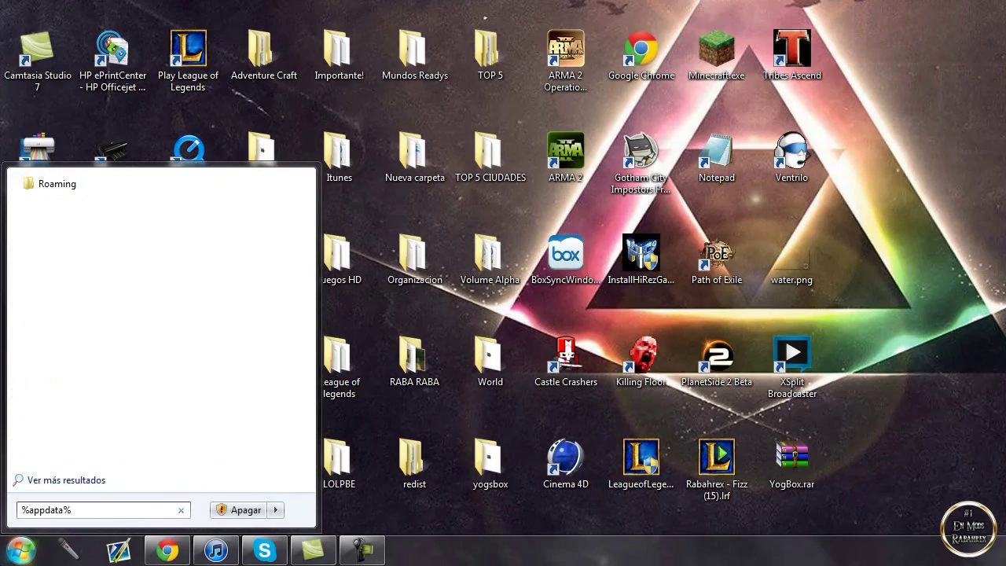
pyautogui.press('Return')
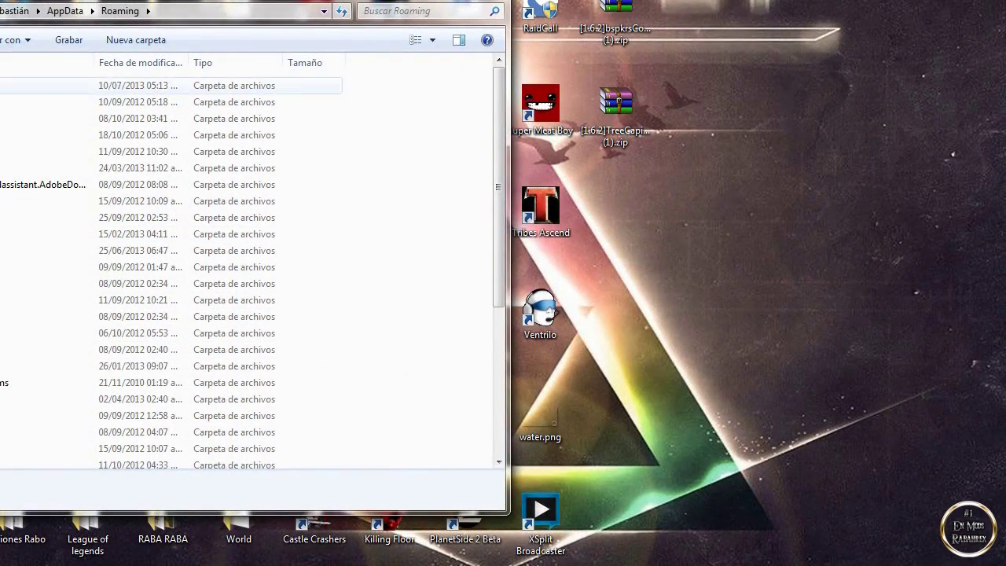
pyautogui.click(39, 85)
pyautogui.doubleClick(39, 85)
pyautogui.click(39, 167)
pyautogui.doubleClick(39, 168)
# - Duplicate the 1.6.2 version folder inside the versions folder
pyautogui.click(15, 85)
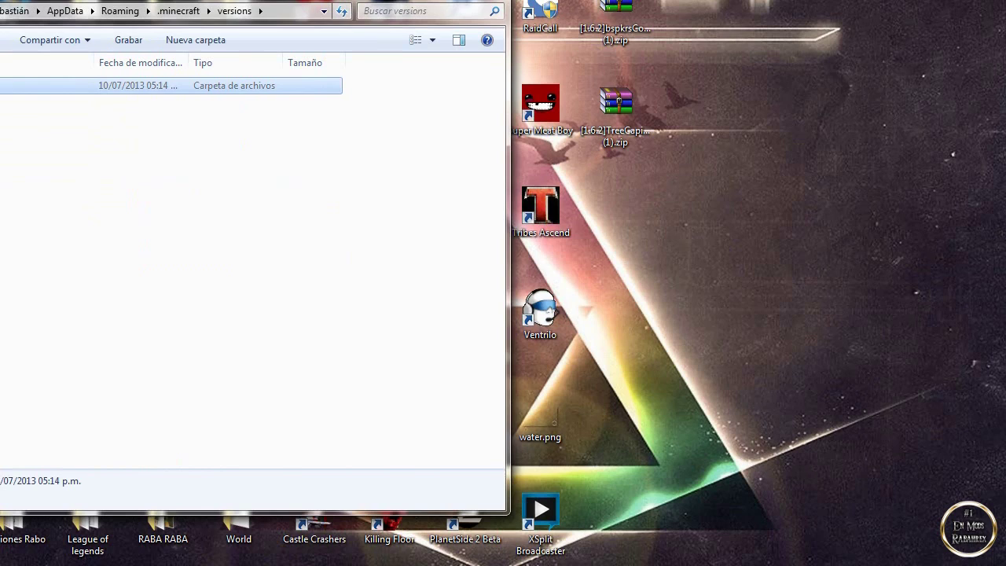
pyautogui.hotkey('shift', 'F10')
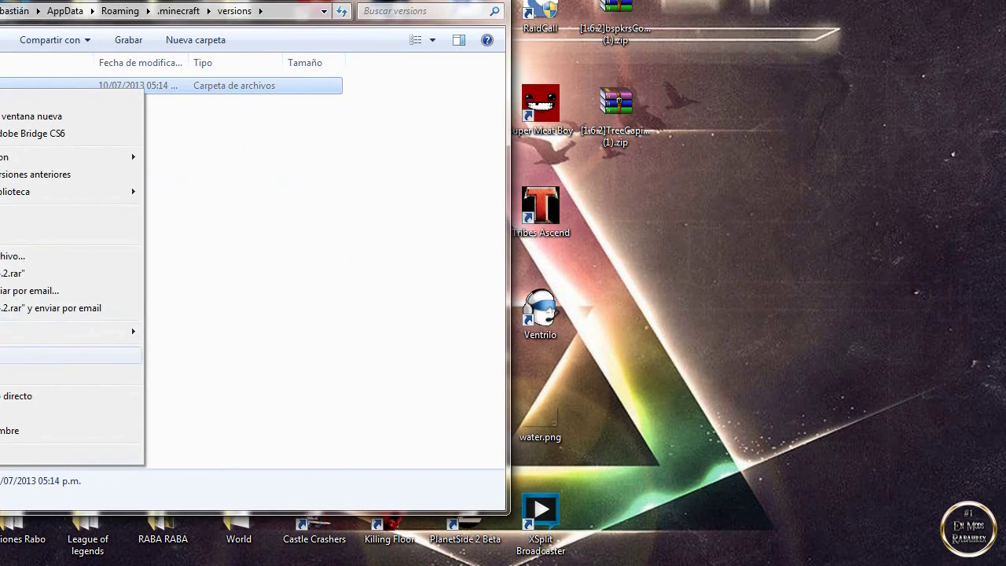
pyautogui.click(1, 373)
pyautogui.rightClick(1, 201)
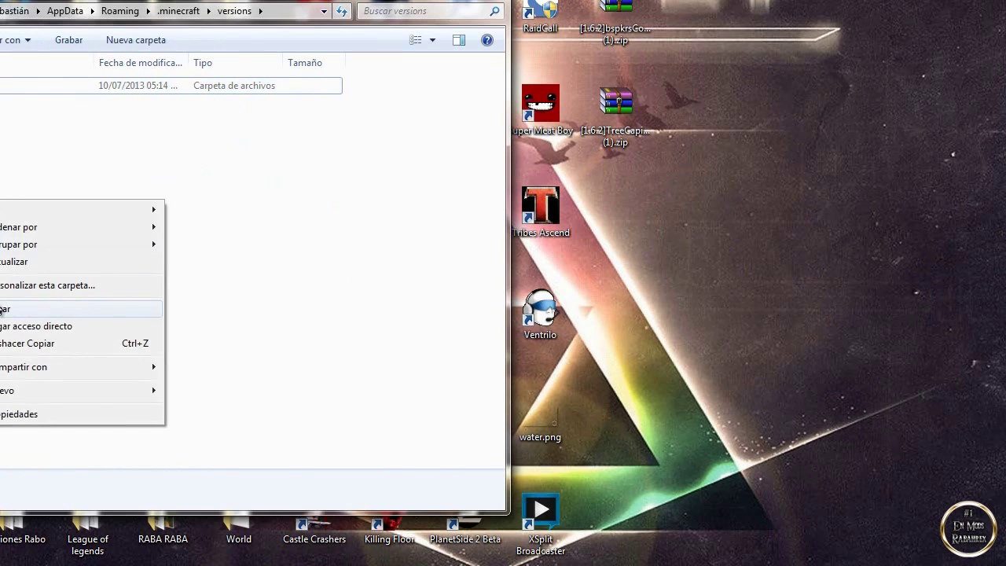
pyautogui.click(1, 308)
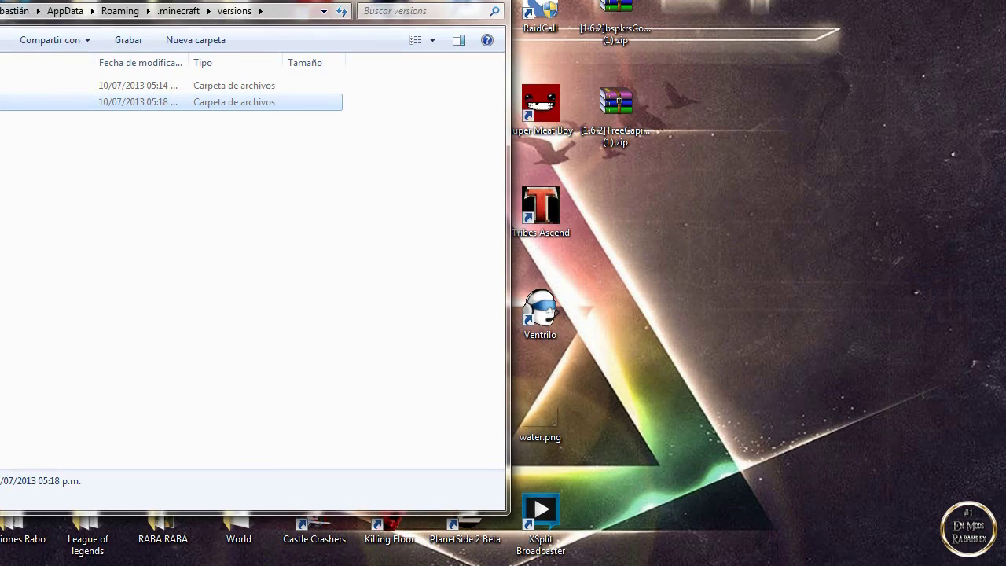
# - Rename the copied version folder as 1.6.2ML and open it
pyautogui.hotkey('shift', 'F10')
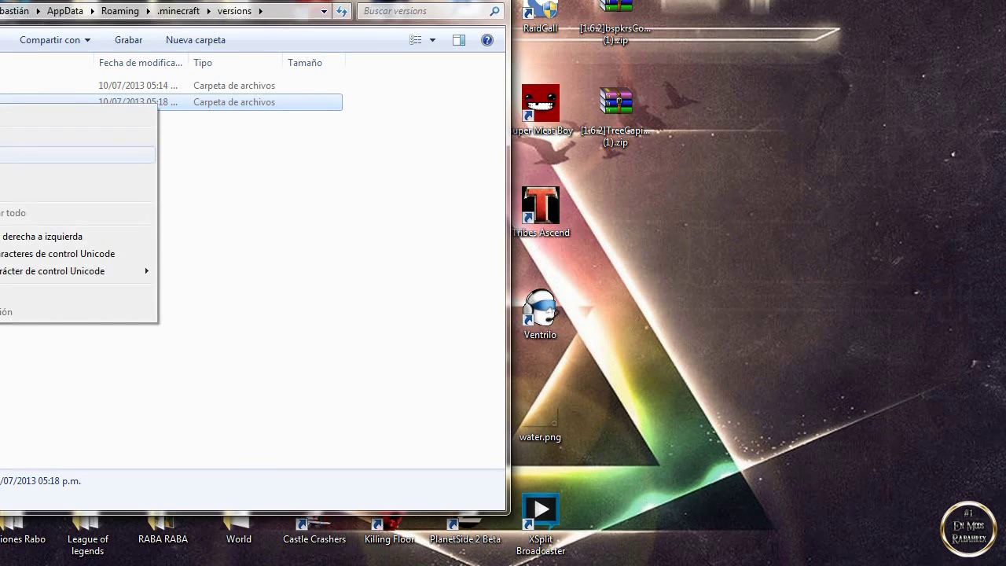
pyautogui.press('Escape')
pyautogui.hotkey('ctrl', 'space')
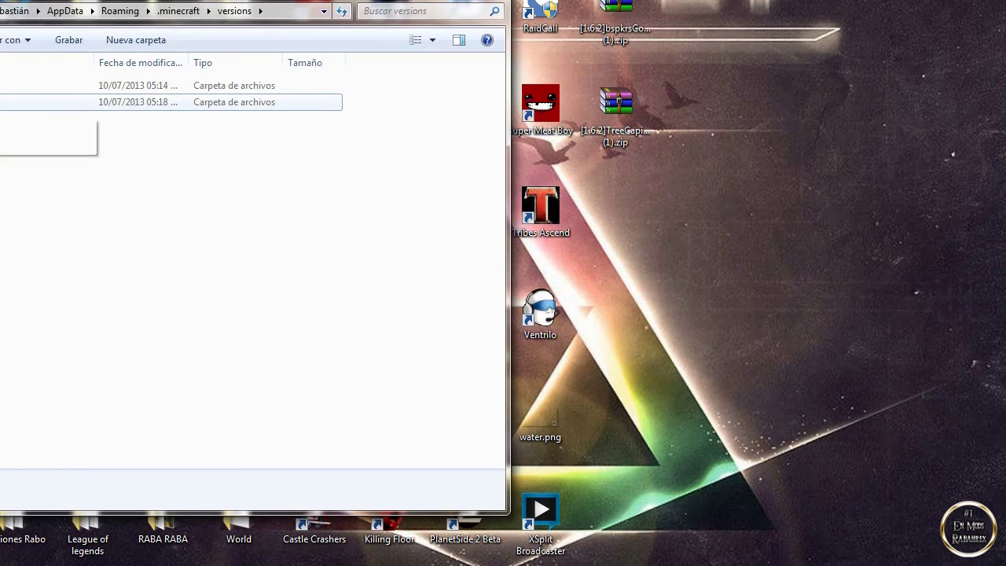
pyautogui.press('Return')
pyautogui.press('space')
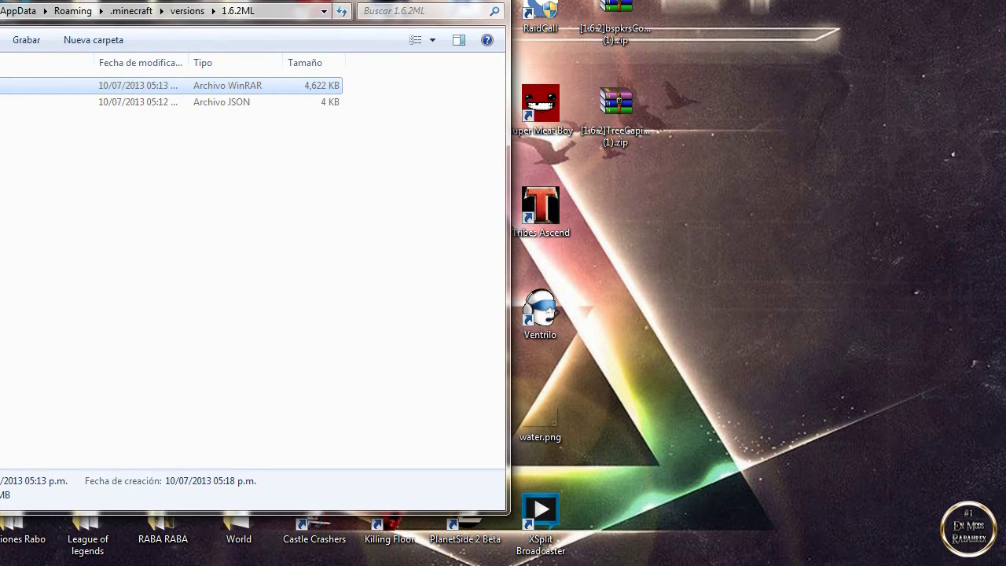
# - Rename both the jar and the JSON file in the 1.6.2ML folder as 1.6.2ML, keeping their extensions
pyautogui.hotkey('shift', 'F10')
pyautogui.press('Down')
pyautogui.press('Down')
pyautogui.press('Escape')
pyautogui.press('Down')
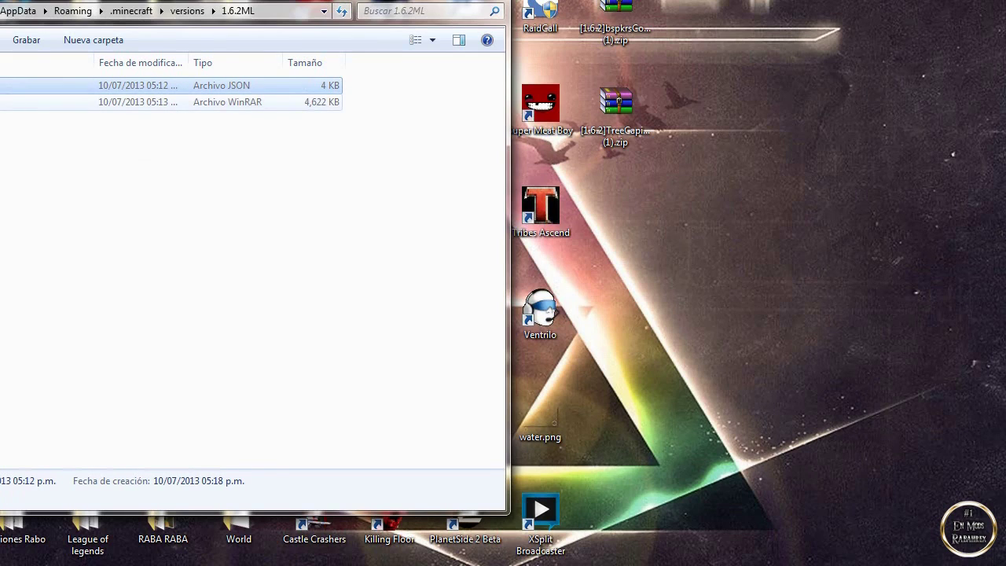
pyautogui.hotkey('shift', 'F10')
pyautogui.press('Down')
pyautogui.press('Escape')
pyautogui.press('Return')
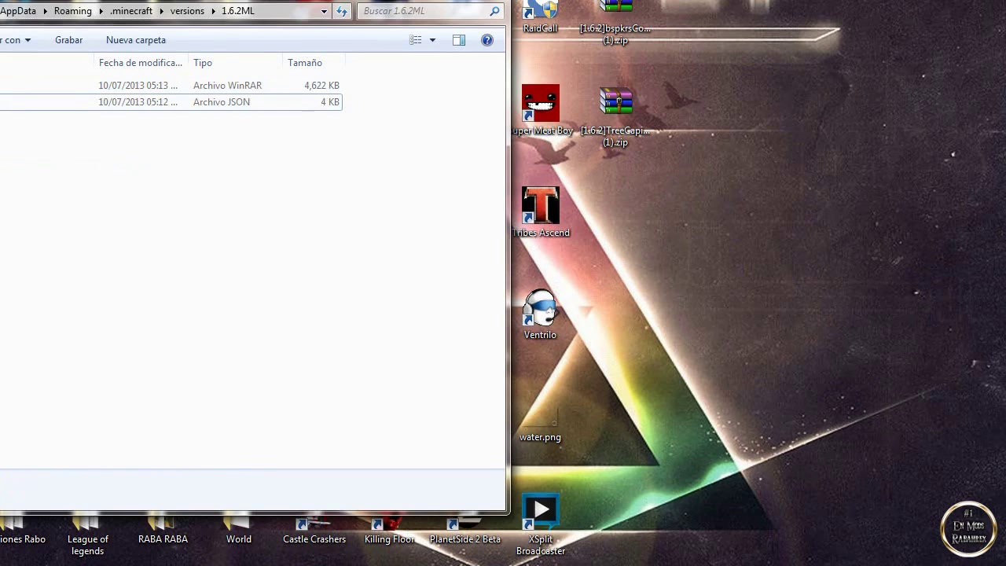
# - Open 1.6.2ML.json with Bloc de notas without making it the default program for this file type
pyautogui.press('Return')
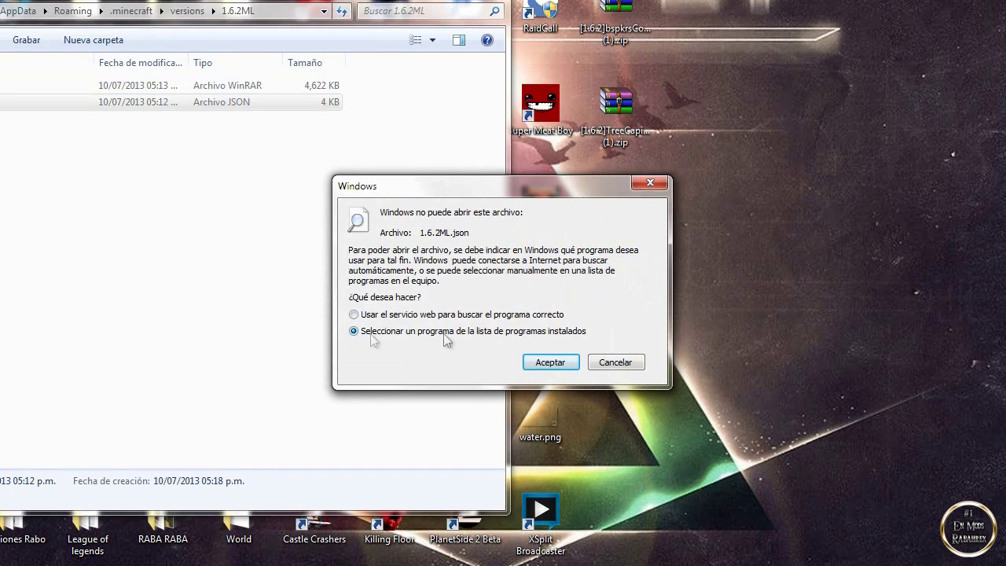
pyautogui.click(550, 362)
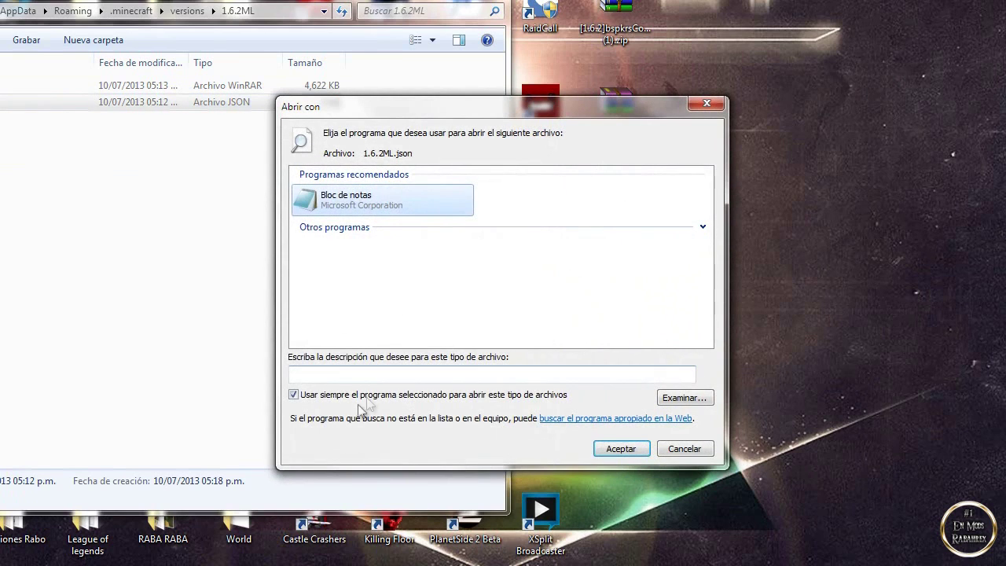
pyautogui.click(352, 396)
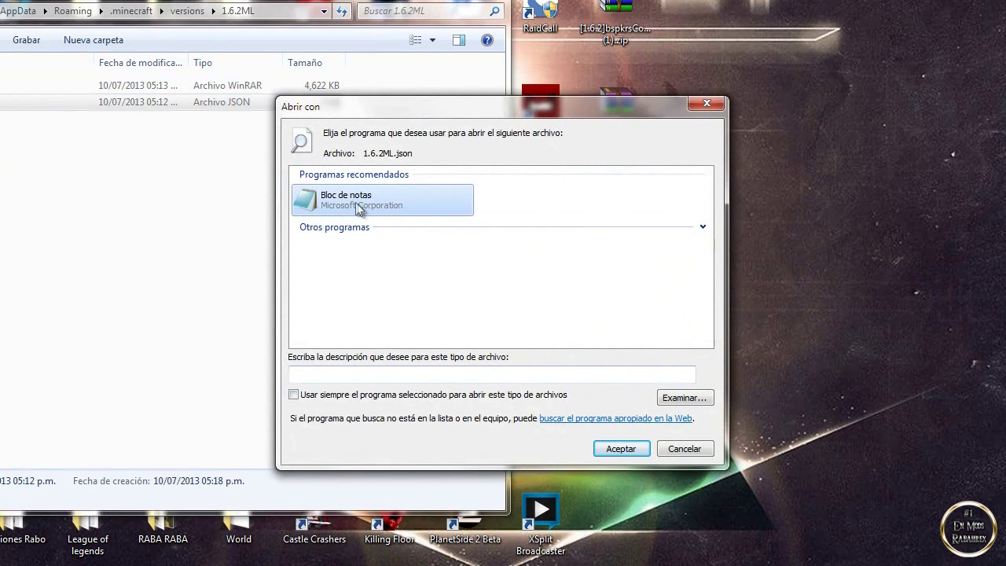
pyautogui.click(603, 448)
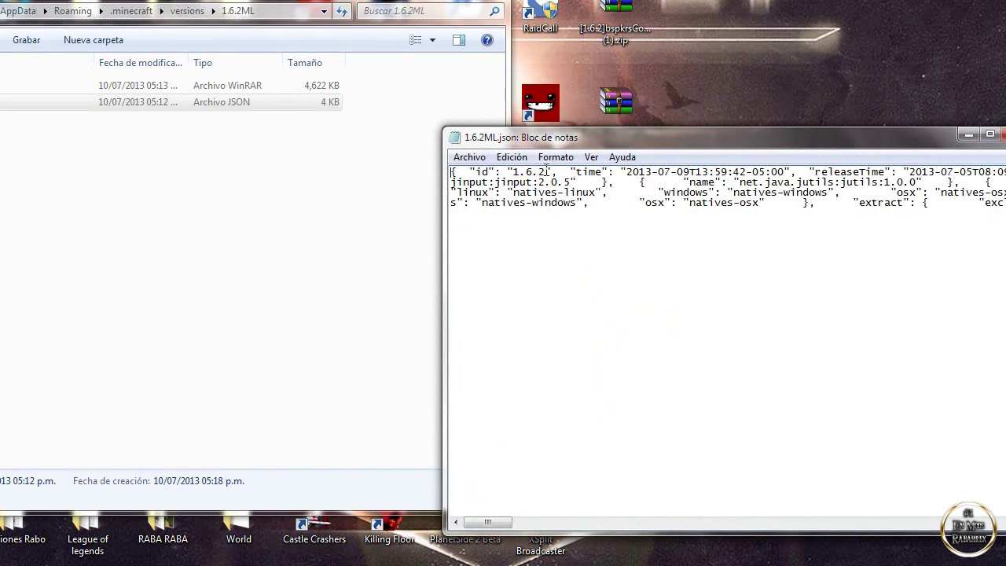
# - Change the "id" value in 1.6.2ML.json to 1.6.2ML, then save and close the file
pyautogui.moveTo(515, 172); pyautogui.dragTo(545, 171)
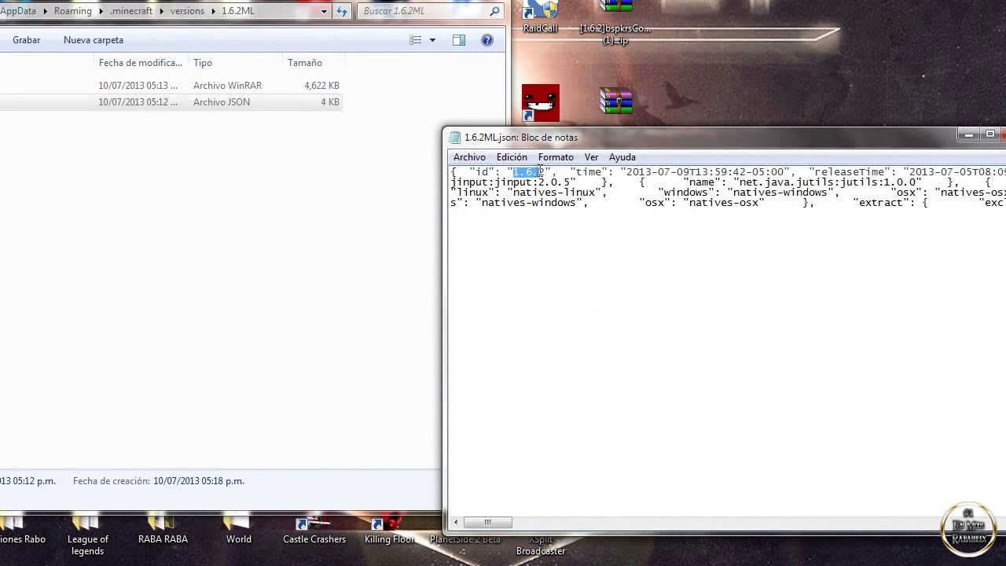
pyautogui.press('BackSpace')
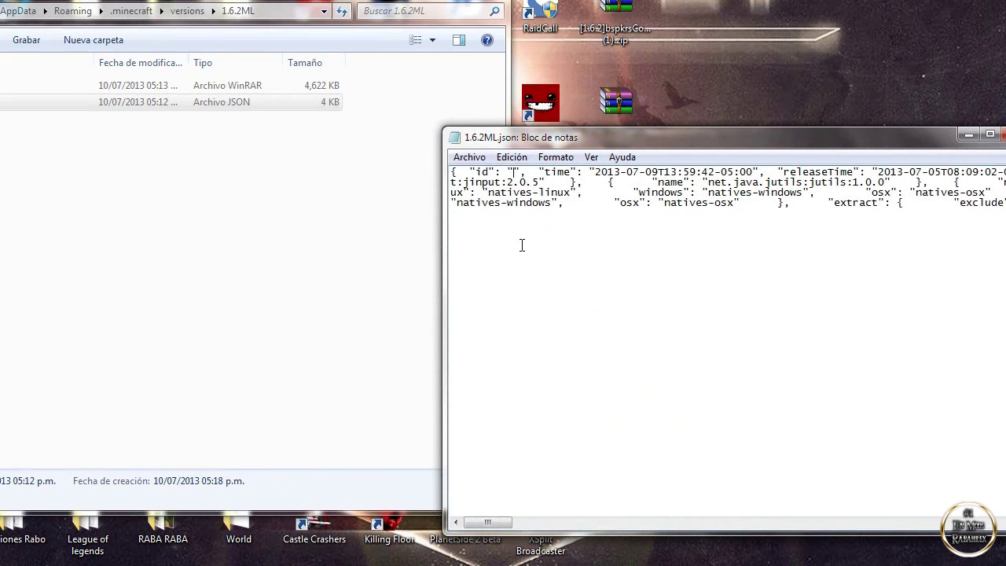
pyautogui.write('1.6.2ML')
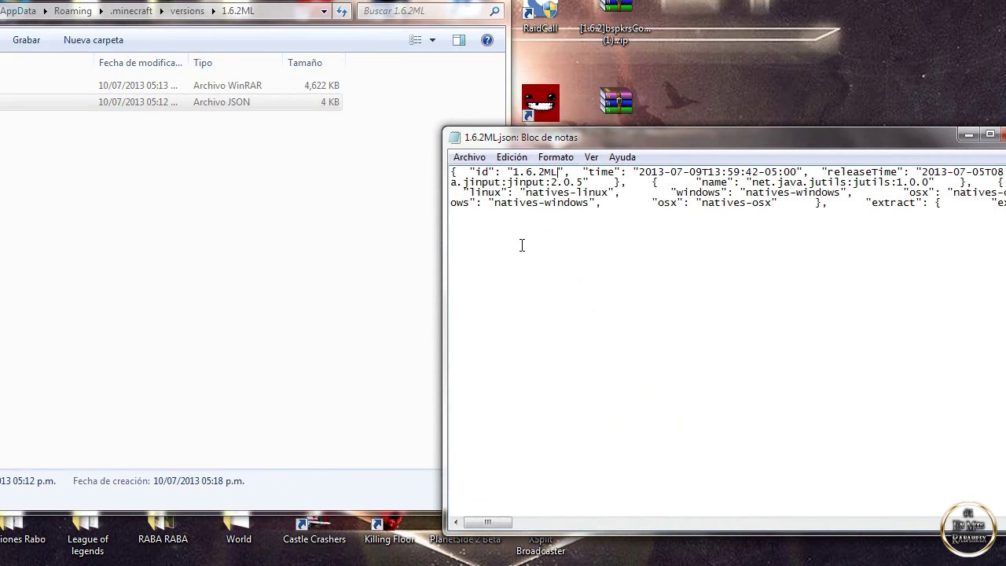
pyautogui.moveTo(558, 172); pyautogui.dragTo(513, 173)
pyautogui.click(512, 173)
pyautogui.click(470, 158)
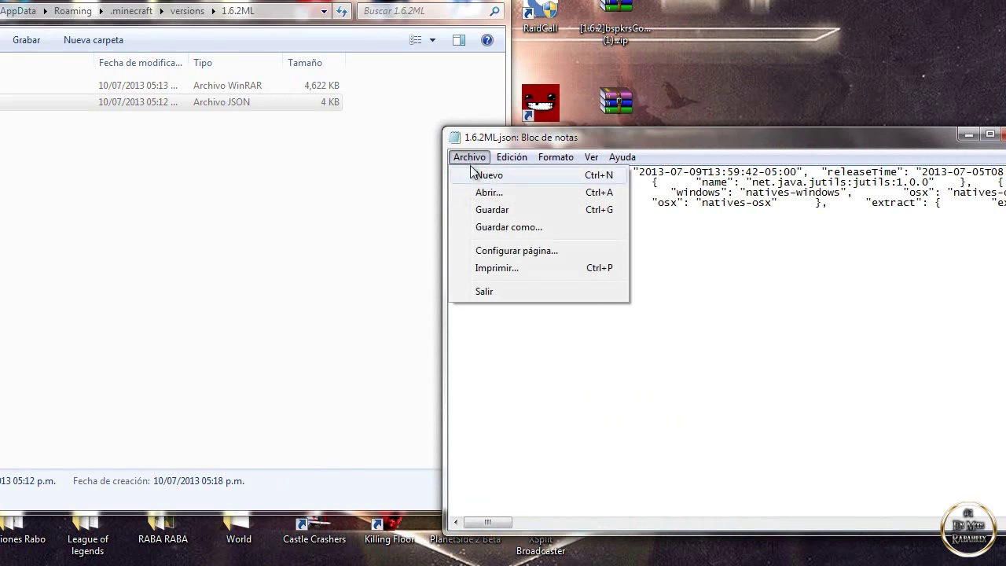
pyautogui.click(489, 208)
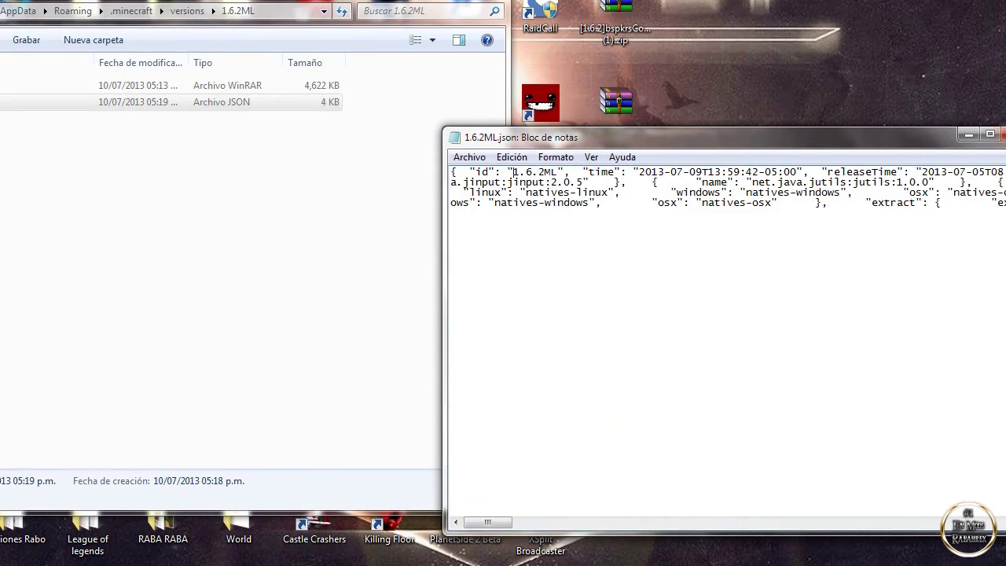
pyautogui.click(1001, 133)
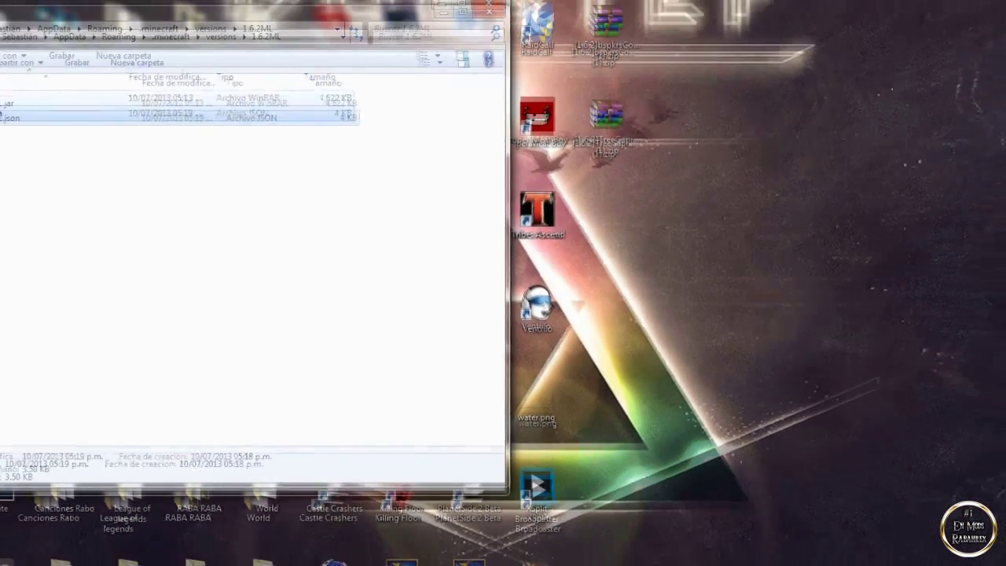
# - Open 1.6.2ML.jar and the ModLoader zip side by side in WinRAR and add all ModLoader files to the jar
pyautogui.doubleClick(3, 85)
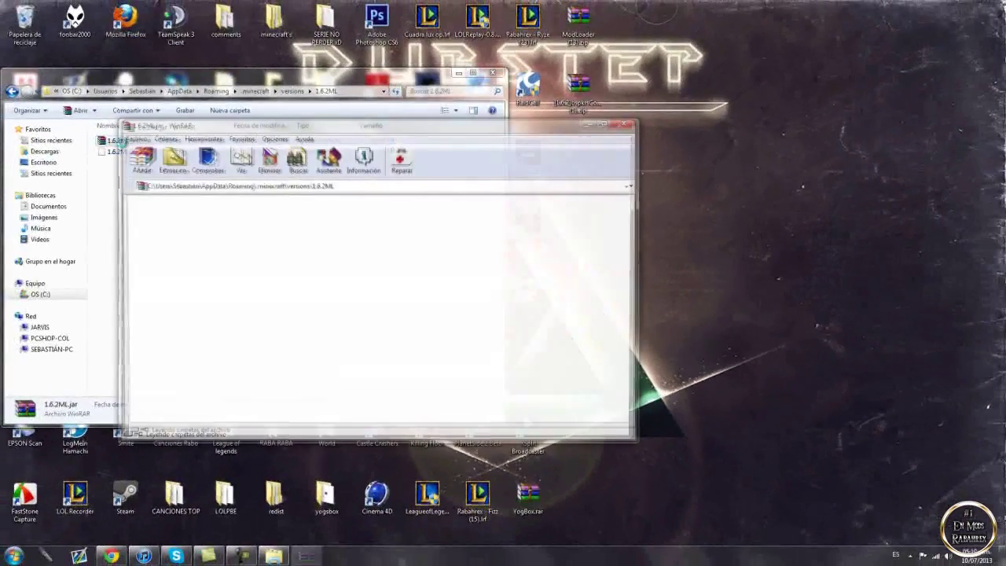
pyautogui.moveTo(179, 128); pyautogui.dragTo(1, 213)
pyautogui.doubleClick(571, 35)
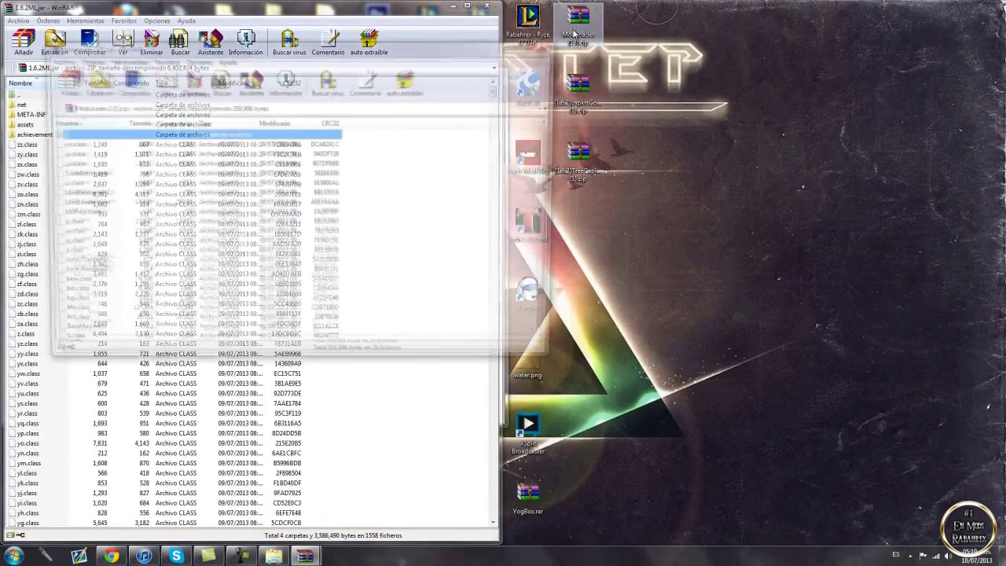
pyautogui.press('super+Right')
pyautogui.moveTo(726, 416); pyautogui.dragTo(579, 73)
pyautogui.moveTo(334, 142); pyautogui.dragTo(135, 265)
pyautogui.click(279, 365)
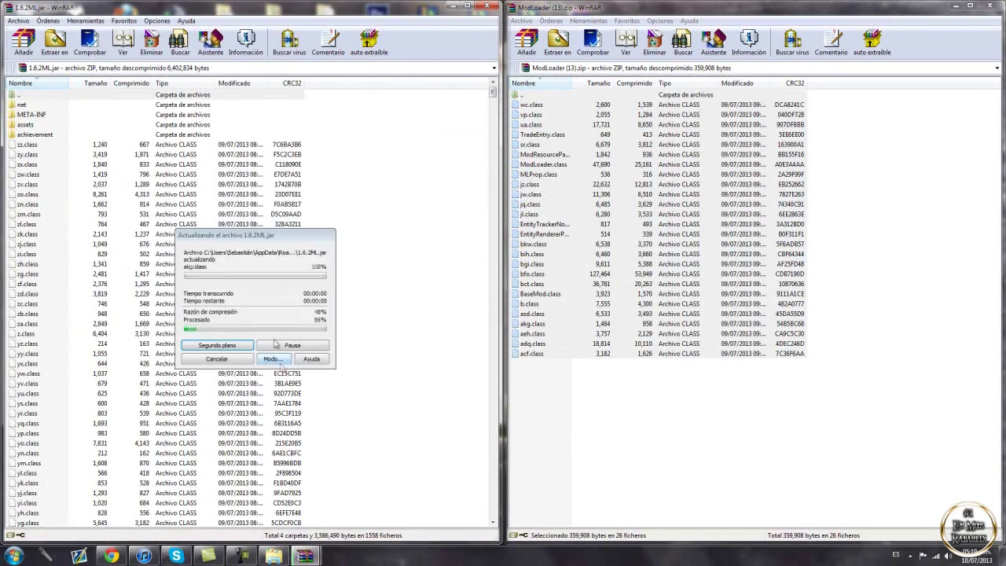
# - Delete the META-INF folder from 1.6.2ML.jar and close both archives and the folder window
pyautogui.click(39, 114)
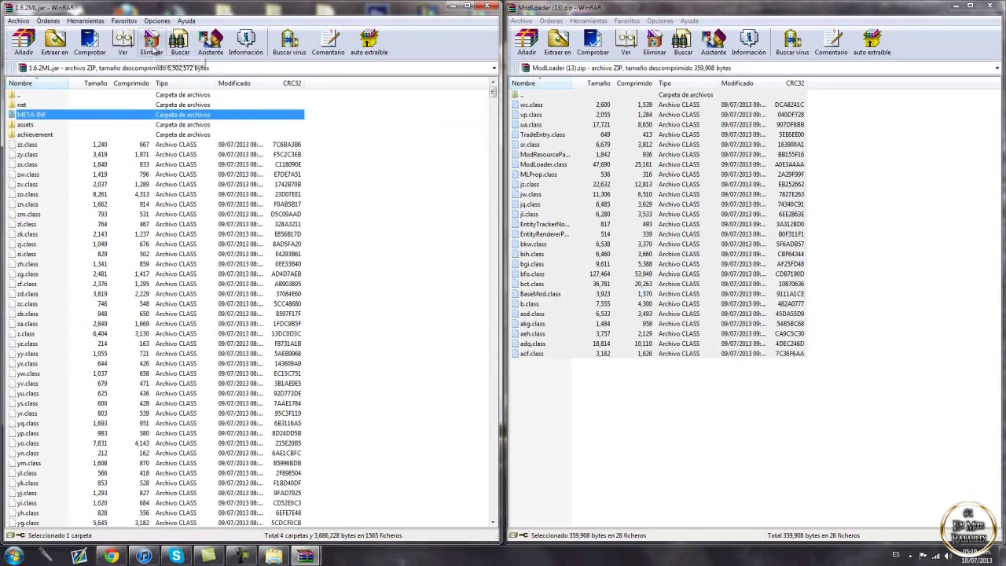
pyautogui.click(152, 41)
pyautogui.click(512, 313)
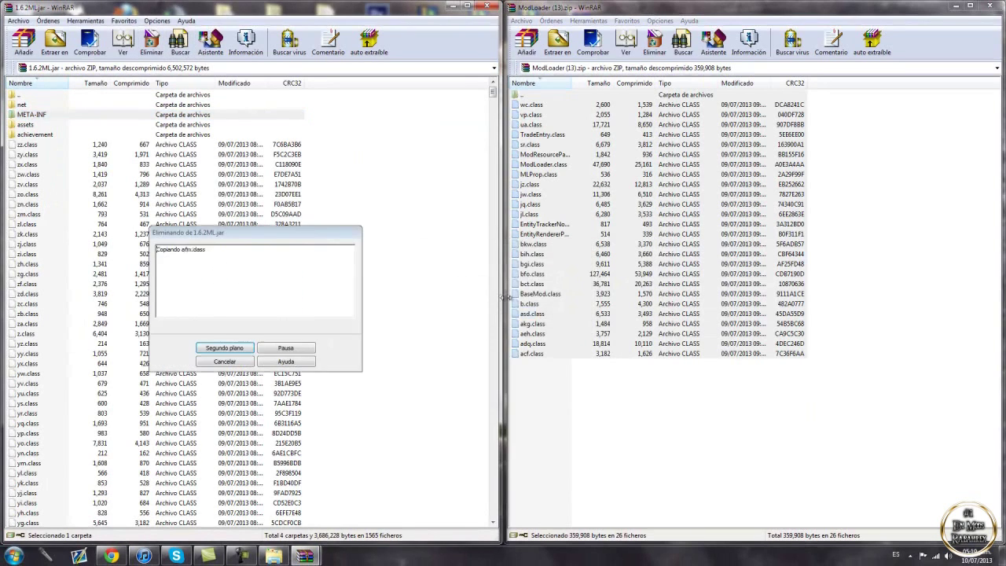
pyautogui.click(487, 6)
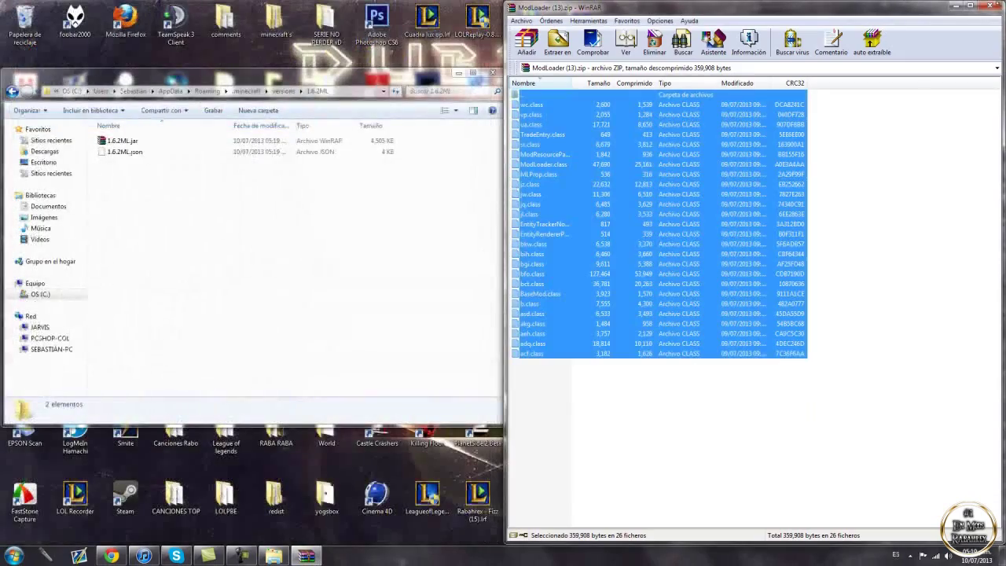
pyautogui.click(998, 6)
pyautogui.click(493, 72)
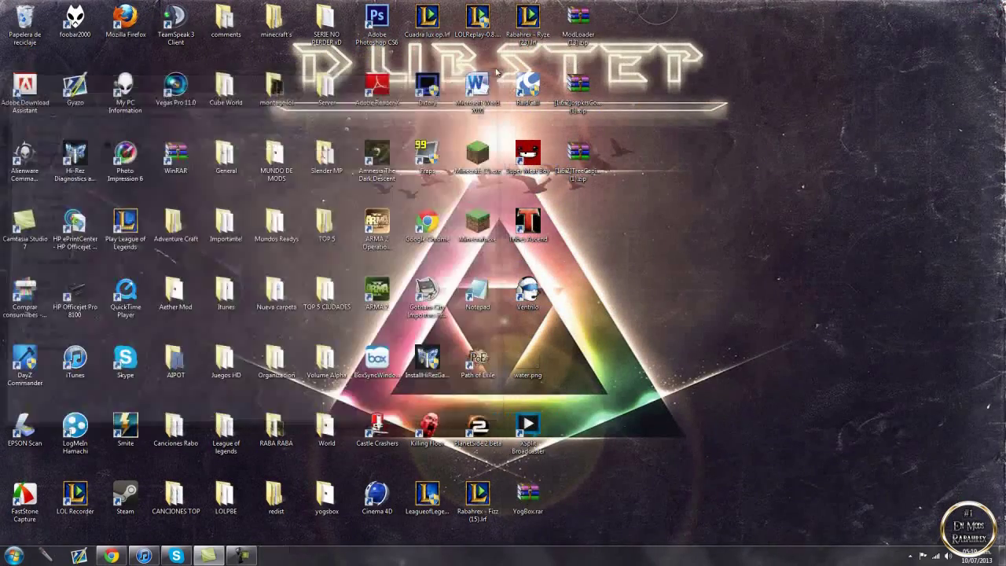
# - Run Minecraft.exe and set the (Default) profile to use version release 1.6.2ML, saving the profile
pyautogui.doubleClick(474, 216)
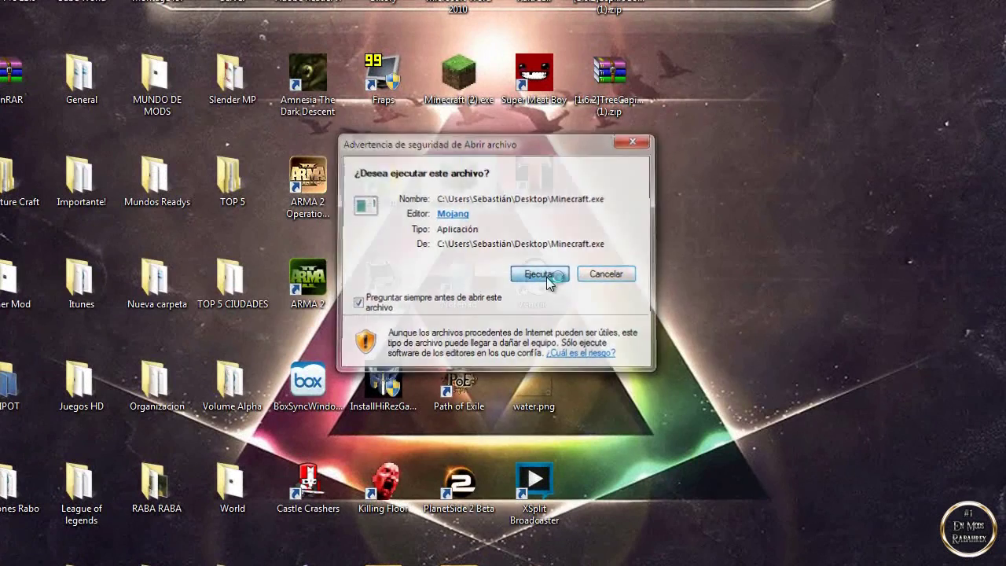
pyautogui.click(538, 282)
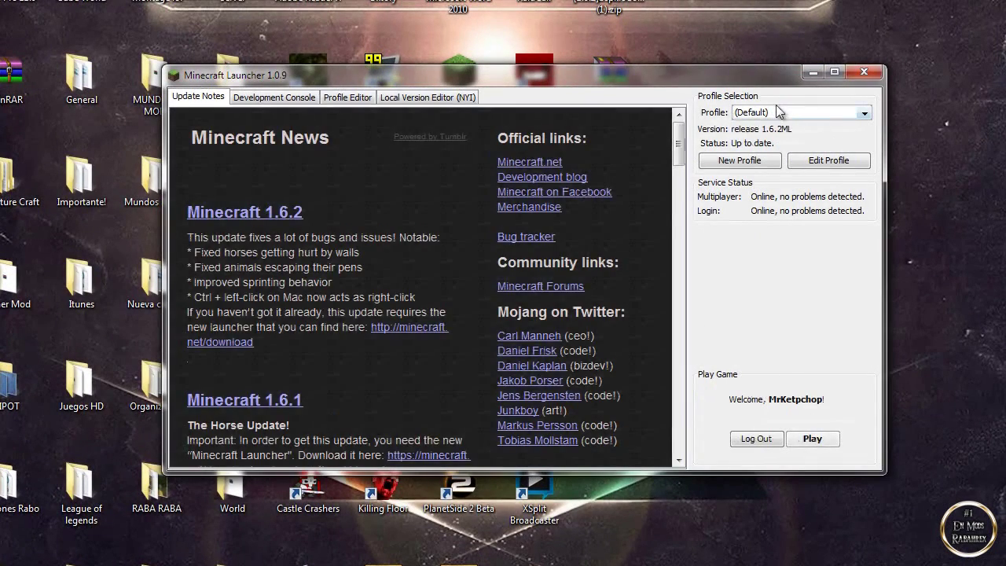
pyautogui.click(779, 112)
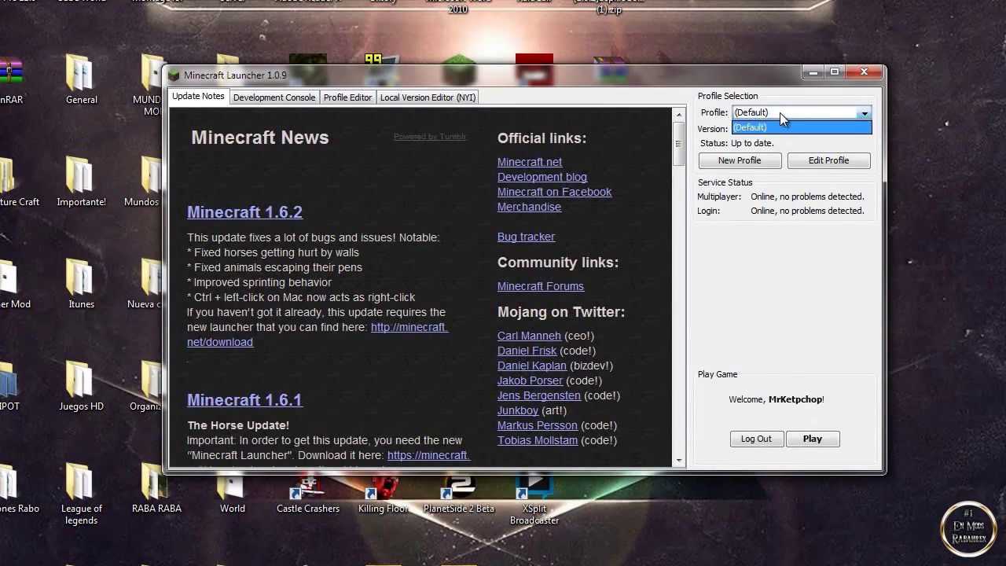
pyautogui.click(780, 112)
pyautogui.click(827, 162)
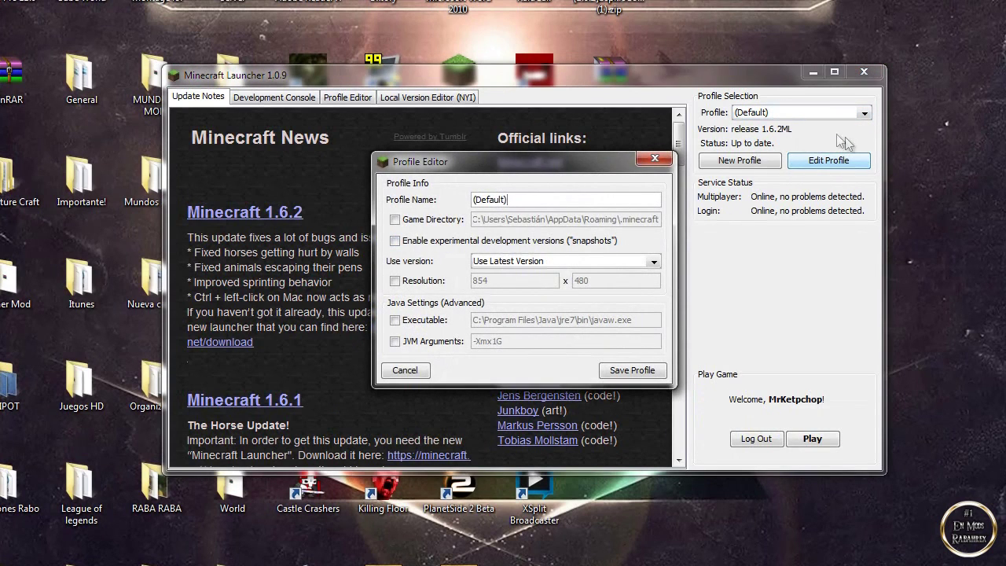
pyautogui.click(516, 259)
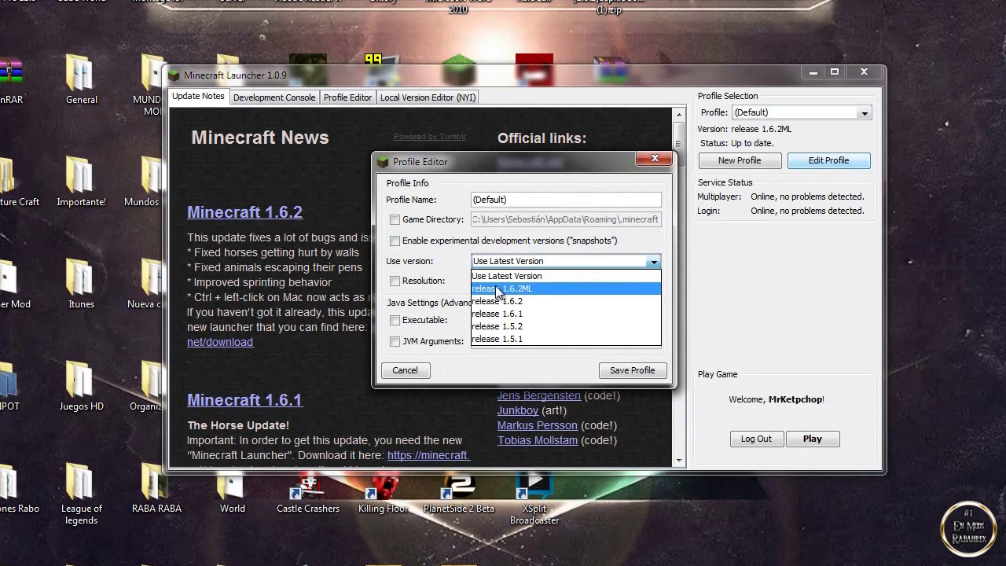
pyautogui.click(496, 291)
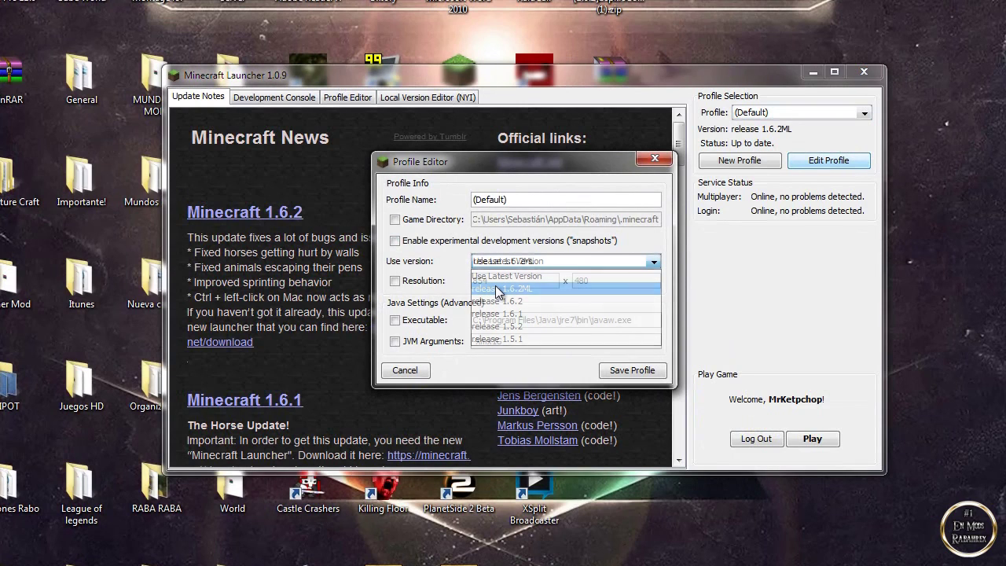
pyautogui.click(632, 371)
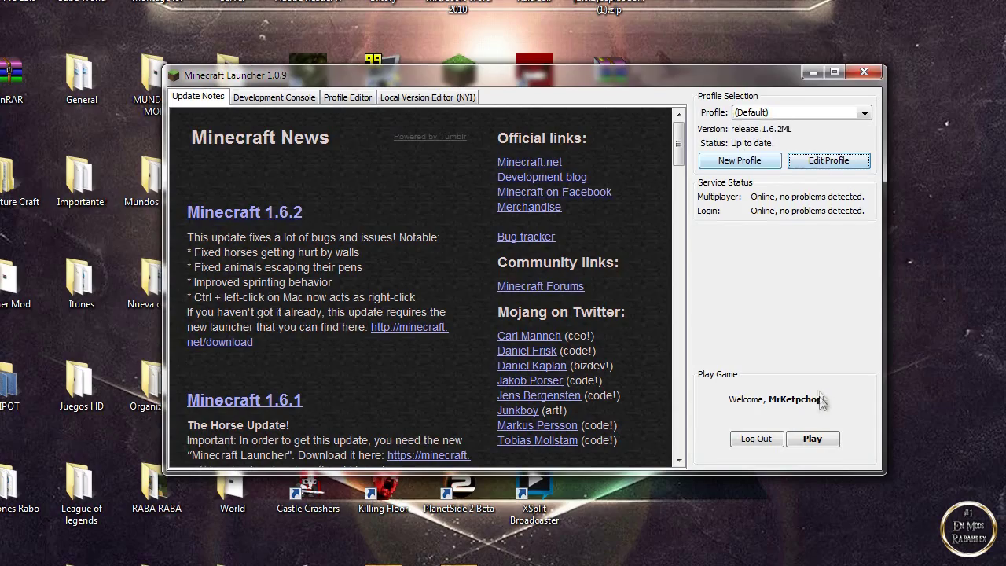
# - Start the game, create a new Creative singleplayer world of type Superflat, and leave it once it has loaded
pyautogui.click(814, 438)
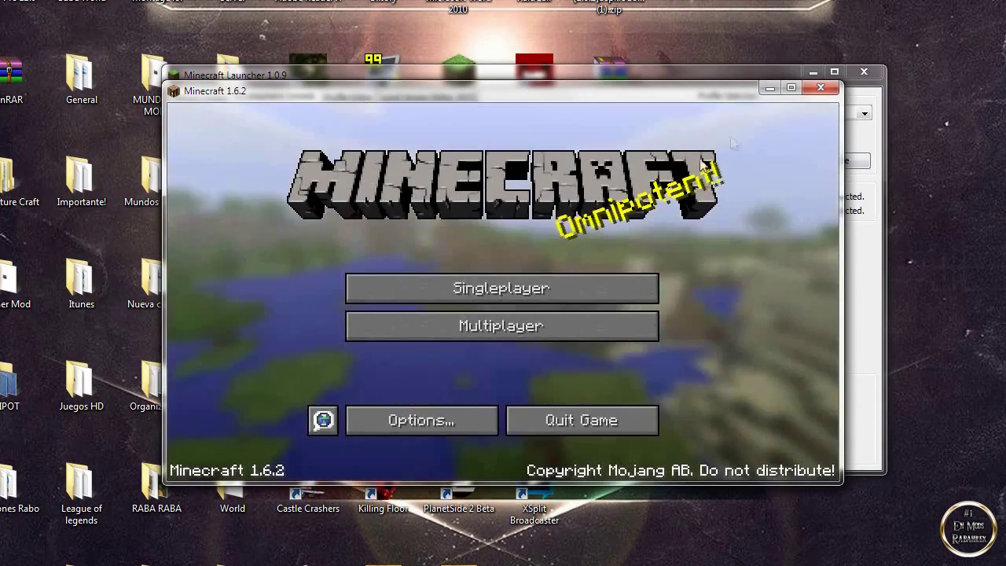
pyautogui.click(490, 289)
pyautogui.click(551, 400)
pyautogui.click(491, 291)
pyautogui.click(491, 291)
pyautogui.click(500, 410)
pyautogui.click(550, 275)
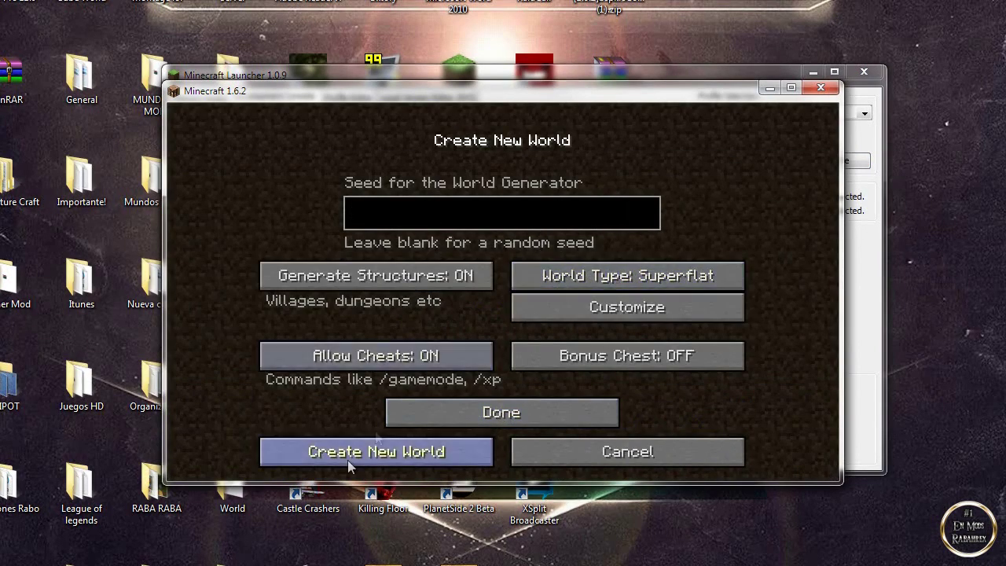
pyautogui.click(346, 454)
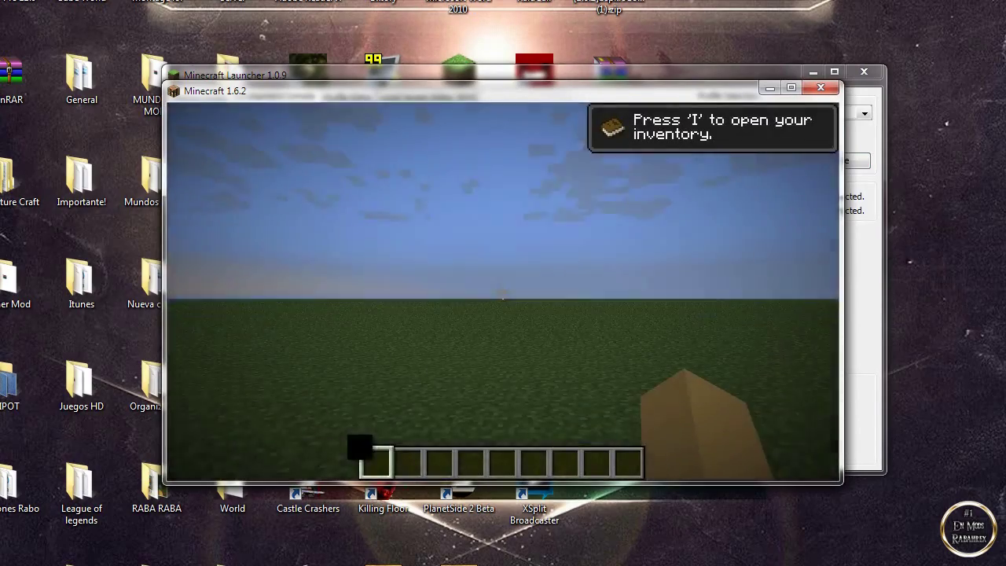
pyautogui.press('Escape')
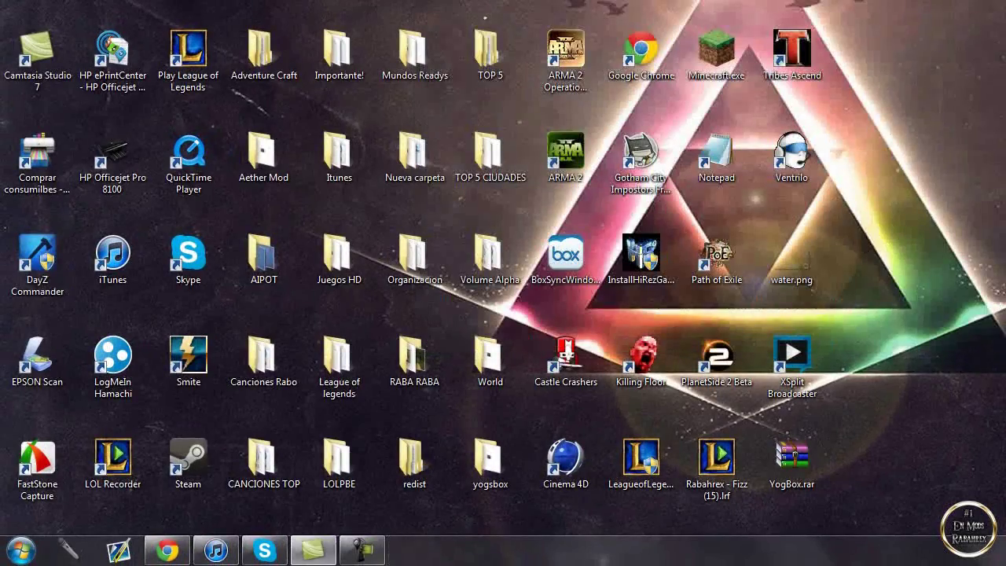
# - Go to %appdata% and open the mods folder inside .minecraft\versions\1.6.2ML
pyautogui.click(23, 551)
pyautogui.write('%appdata%')
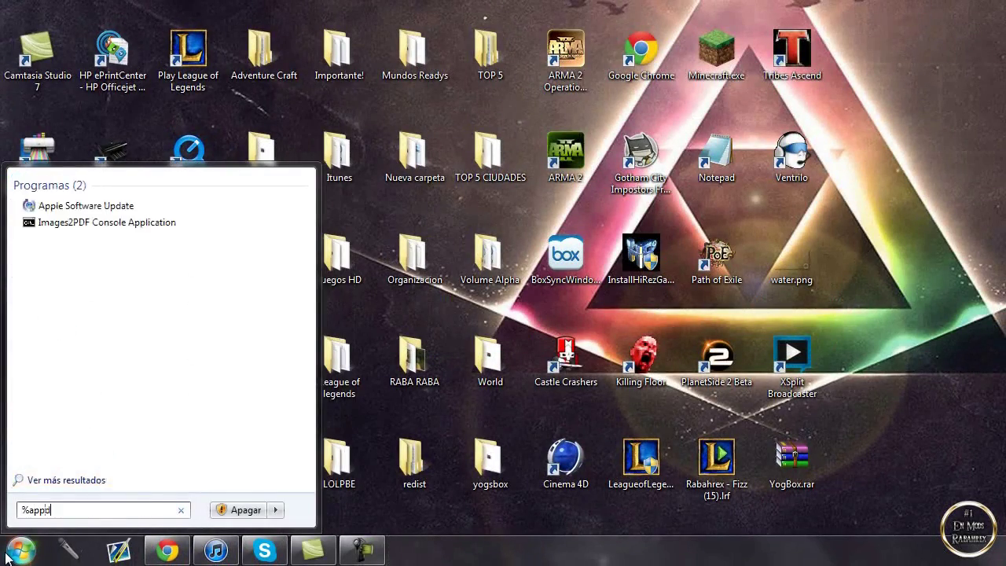
pyautogui.press('Return')
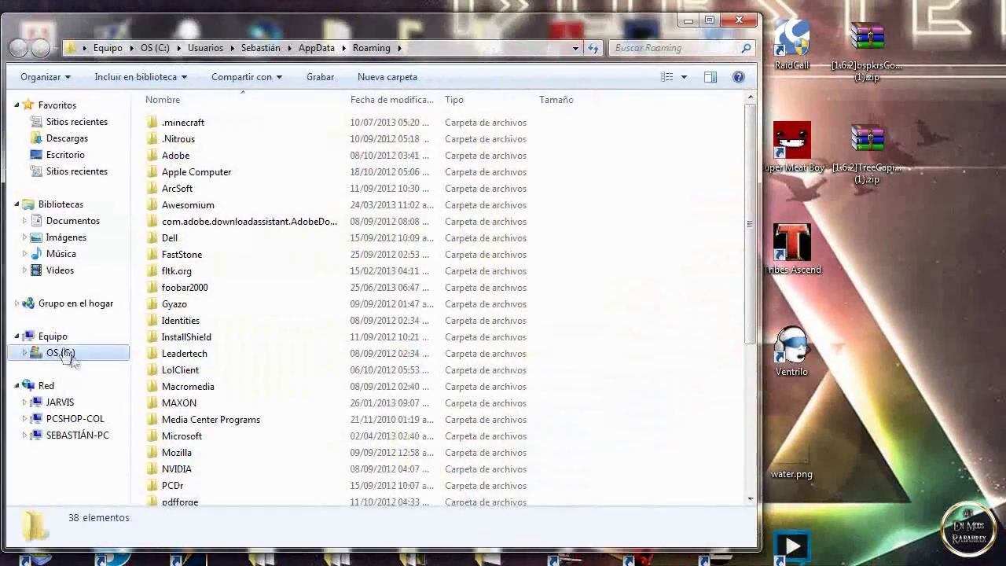
pyautogui.doubleClick(189, 125)
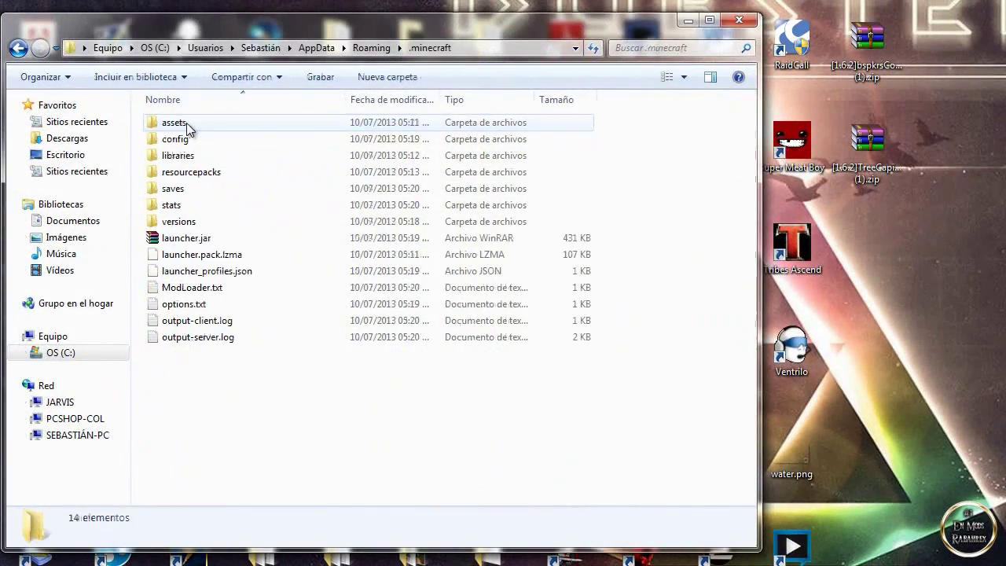
pyautogui.doubleClick(181, 222)
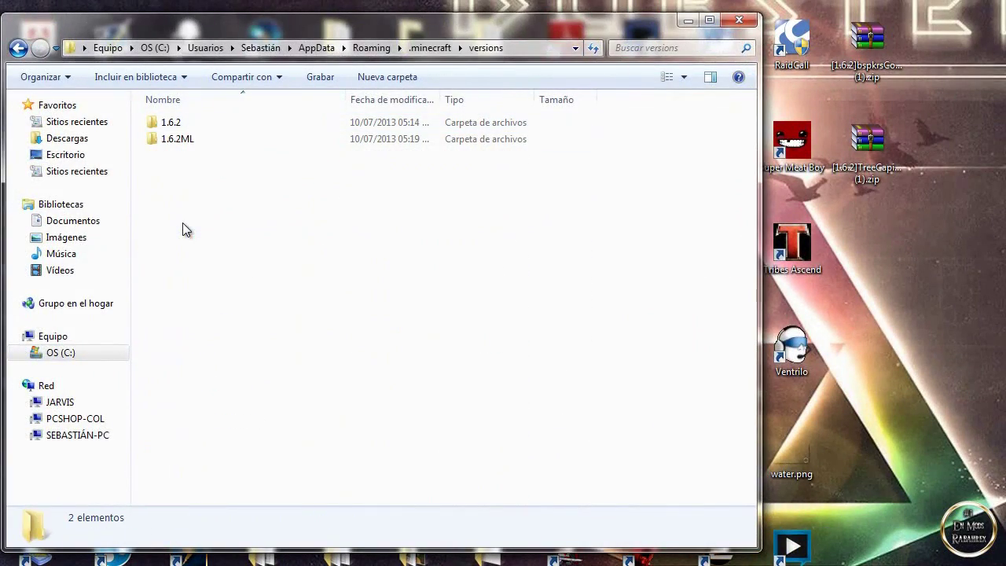
pyautogui.doubleClick(175, 140)
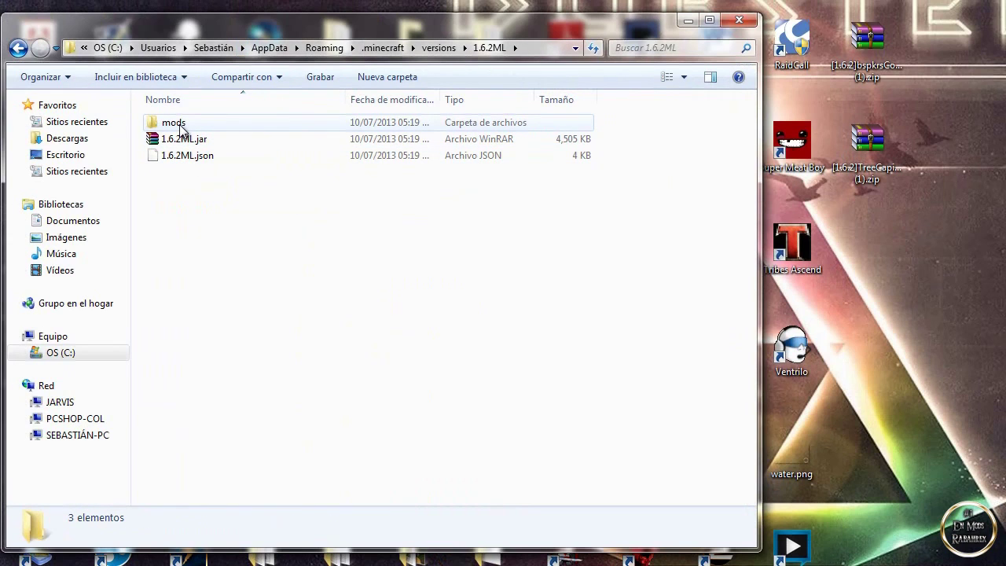
pyautogui.rightClick(208, 217)
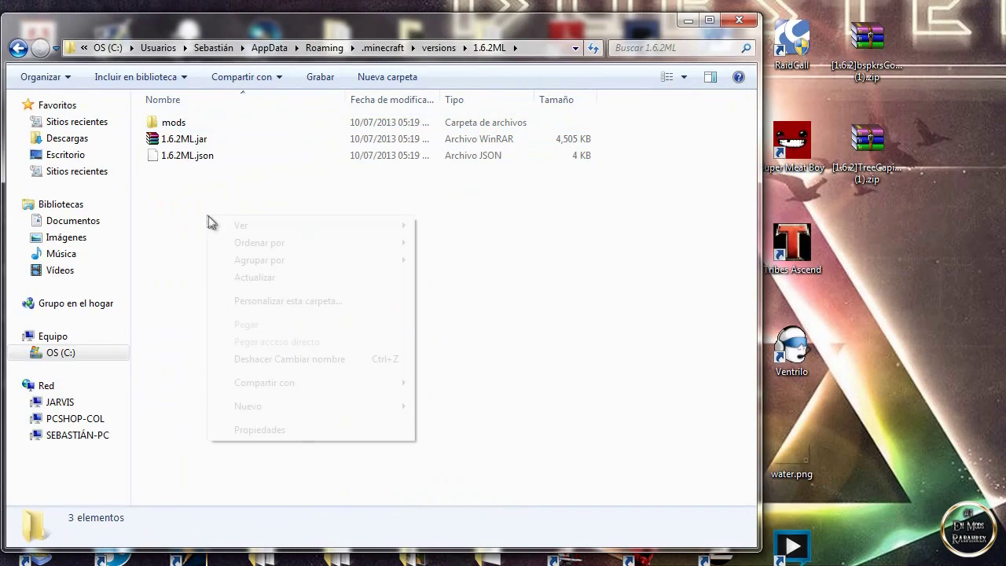
pyautogui.click(492, 317)
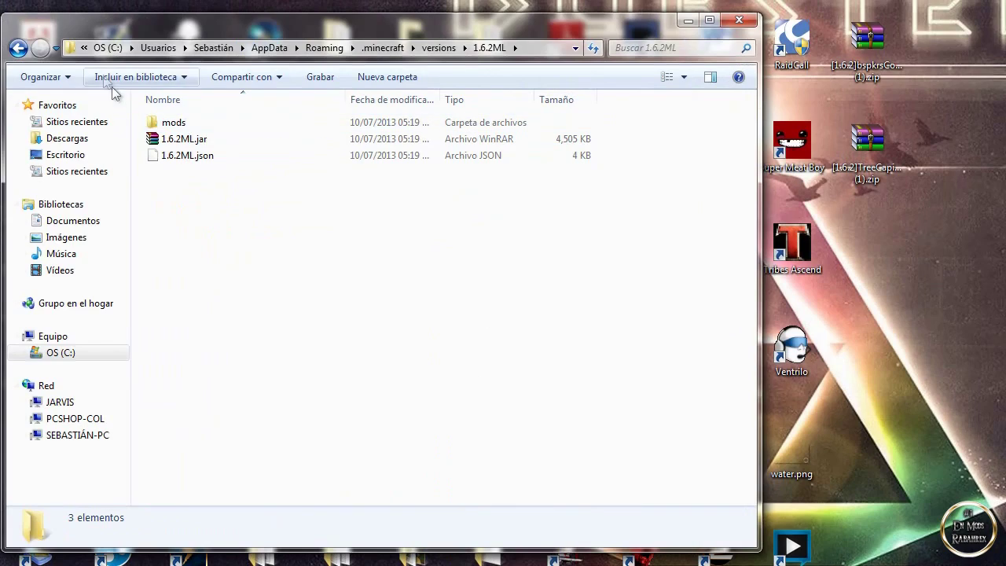
pyautogui.doubleClick(211, 118)
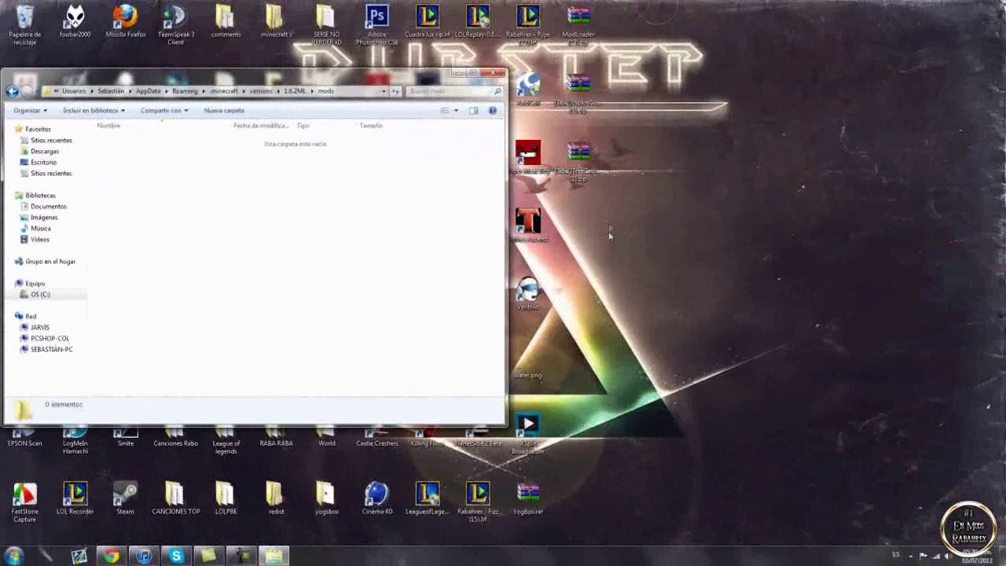
# - Copy the bspkrsCore and TreeCapitator zip files from the desktop into the mods folder and close its window
pyautogui.moveTo(912, 259); pyautogui.dragTo(887, 68)
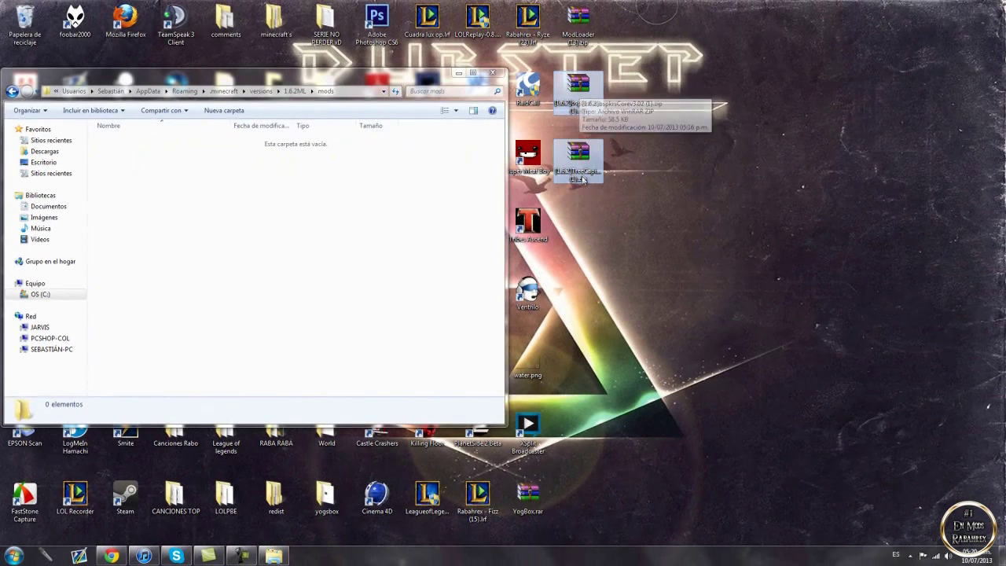
pyautogui.moveTo(585, 100); pyautogui.dragTo(396, 188)
pyautogui.click(496, 73)
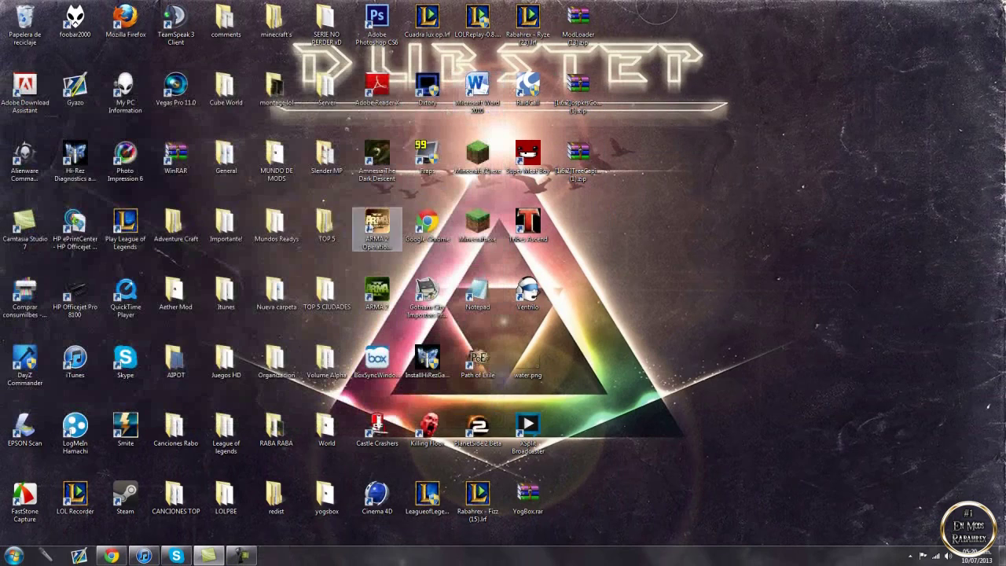
# - Run Minecraft.exe again, start the game with the (Default) profile, and maximize the game window
pyautogui.doubleClick(470, 244)
pyautogui.click(541, 288)
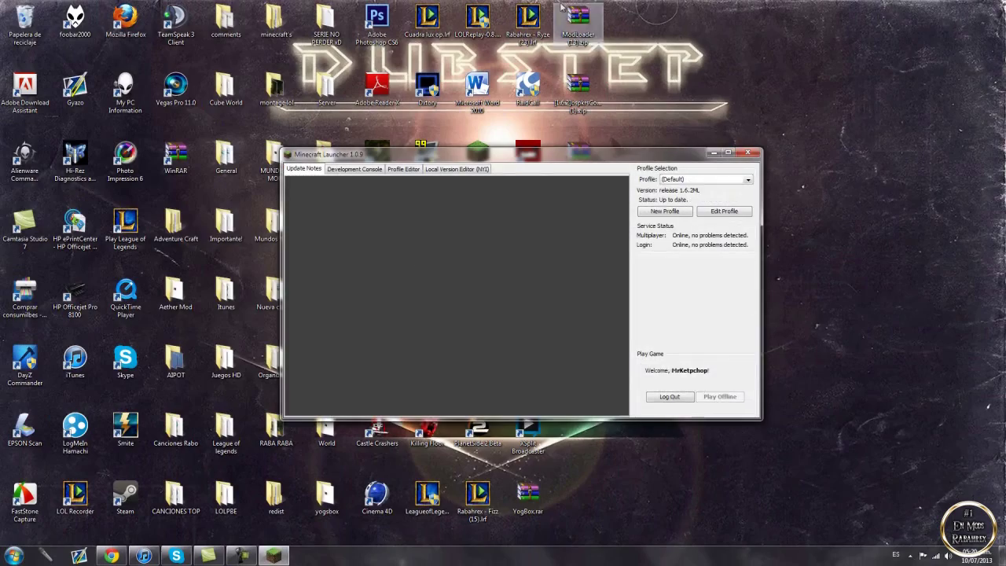
pyautogui.click(595, 96)
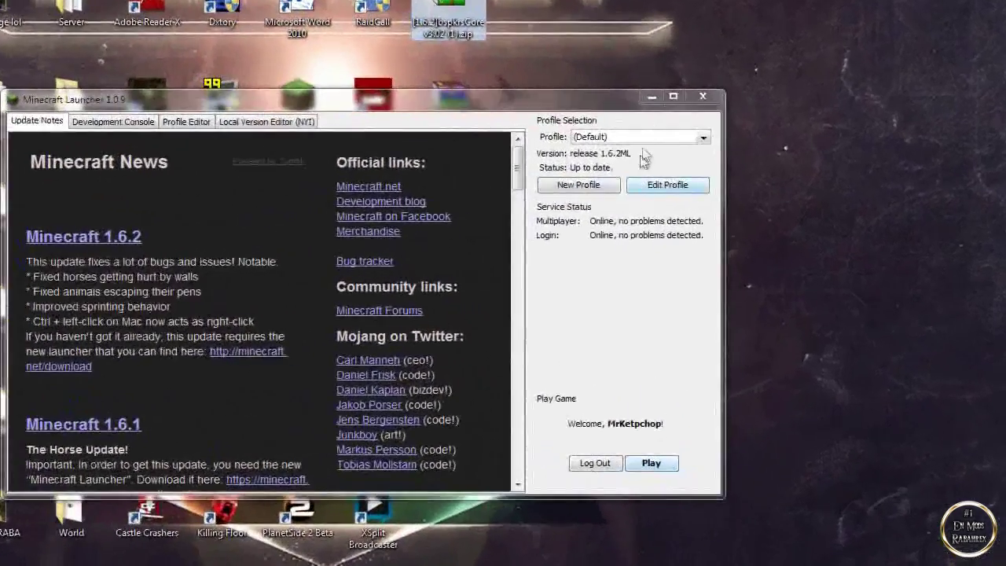
pyautogui.click(710, 178)
pyautogui.click(645, 152)
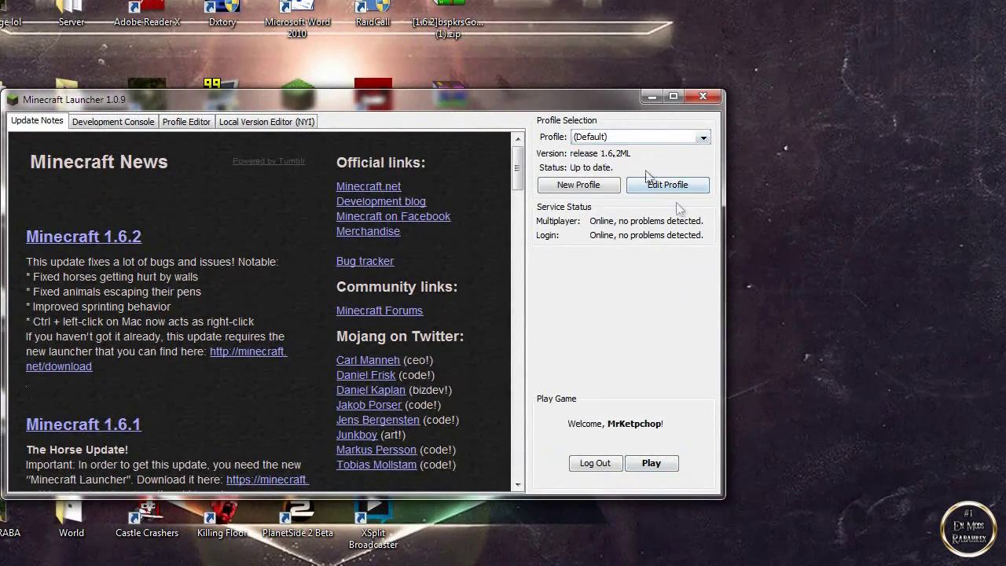
pyautogui.click(652, 463)
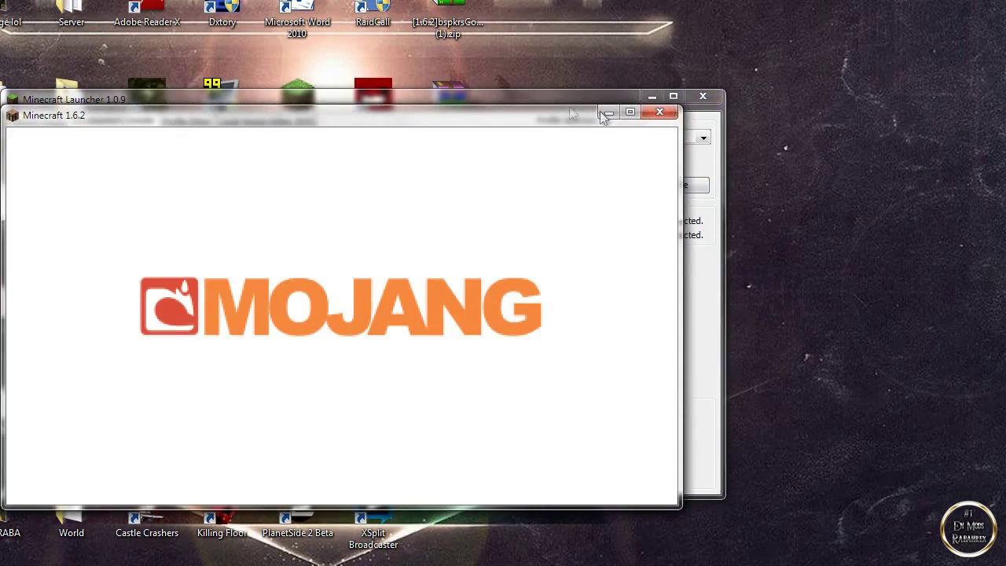
pyautogui.click(630, 114)
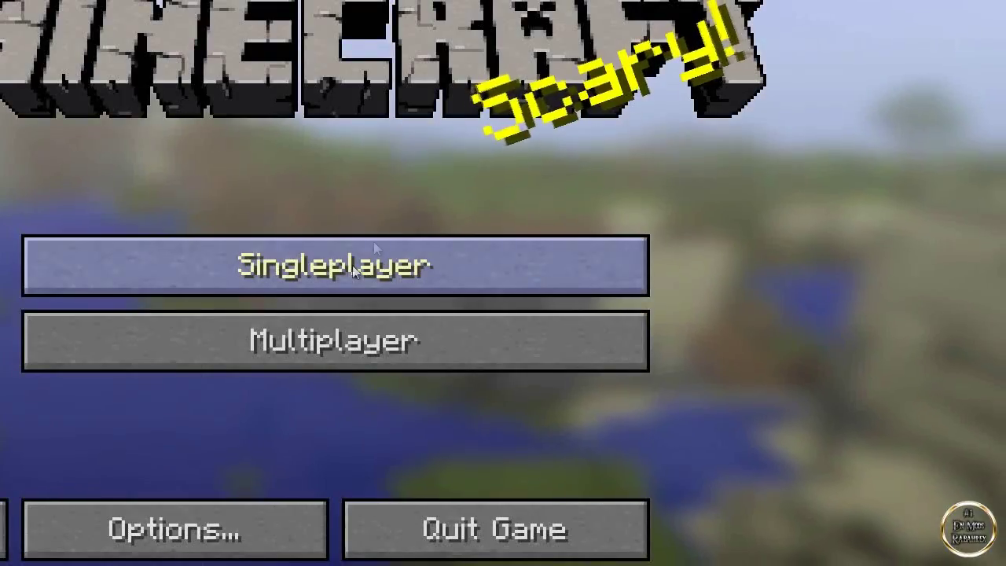
# - Load the saved singleplayer world and open the Creative inventory
pyautogui.click(357, 257)
pyautogui.doubleClick(341, 275)
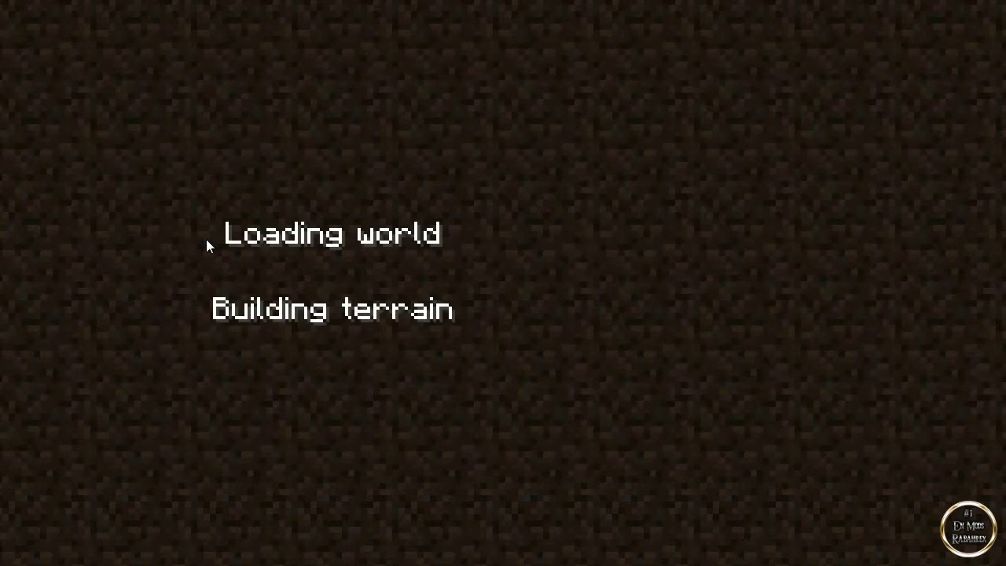
pyautogui.press('e')
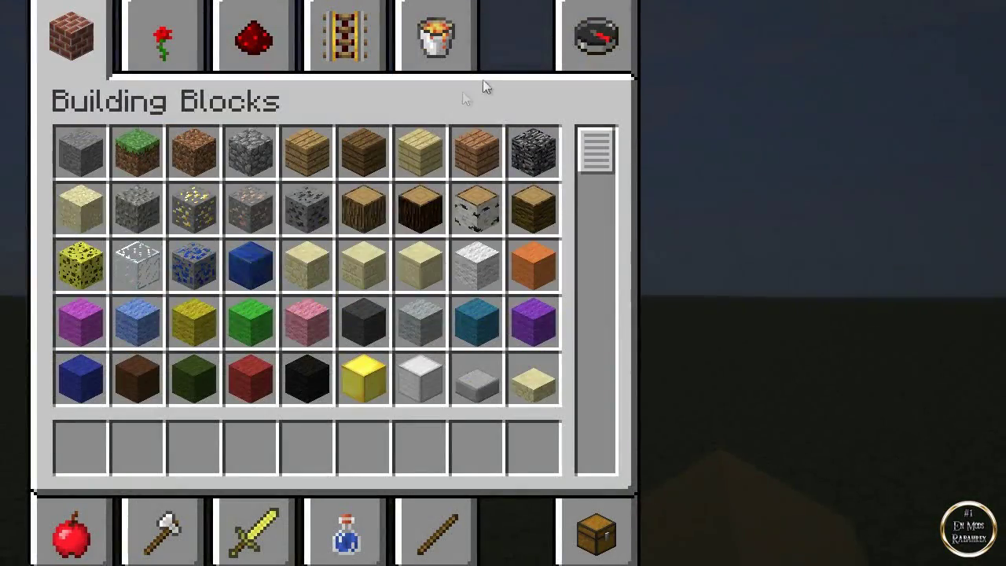
# - Open the item search of the Creative inventory
pyautogui.click(585, 51)
pyautogui.write('tree')
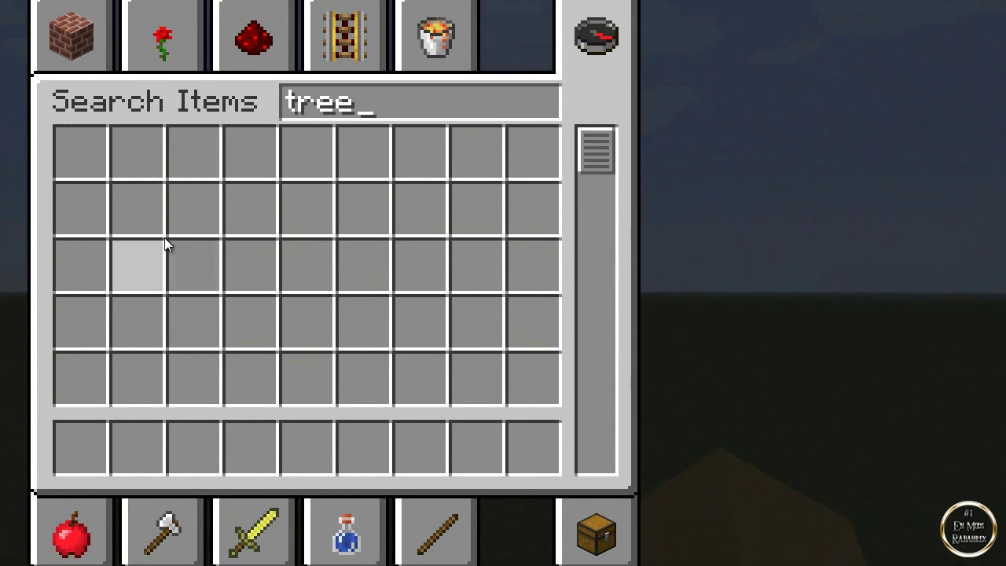
pyautogui.press('BackSpace')
pyautogui.press('BackSpace')
pyautogui.press('BackSpace')
pyautogui.press('BackSpace')
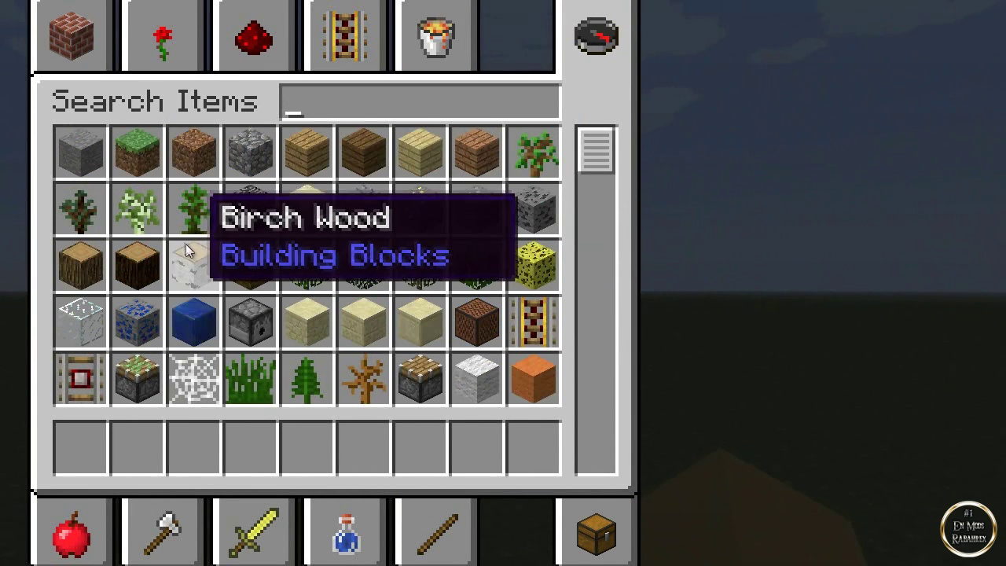
# - Search the items for "sa" and put the oak sapling in the first hotbar slot
pyautogui.write('sa')
pyautogui.click(81, 150)
pyautogui.click(81, 447)
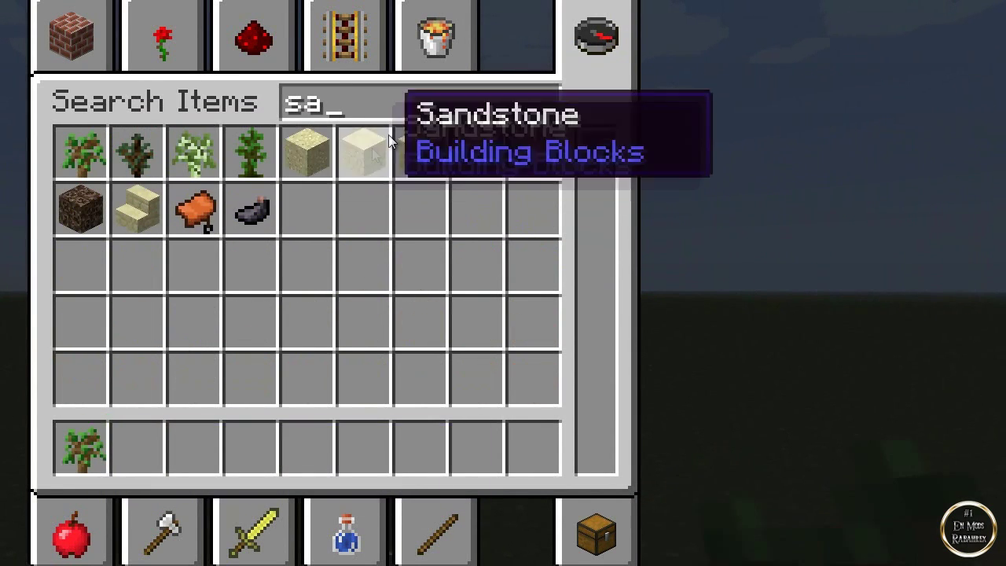
# - Search the items for "bone" and put Bone Meal in the second hotbar slot
pyautogui.press('BackSpace')
pyautogui.press('BackSpace')
pyautogui.write('bone')
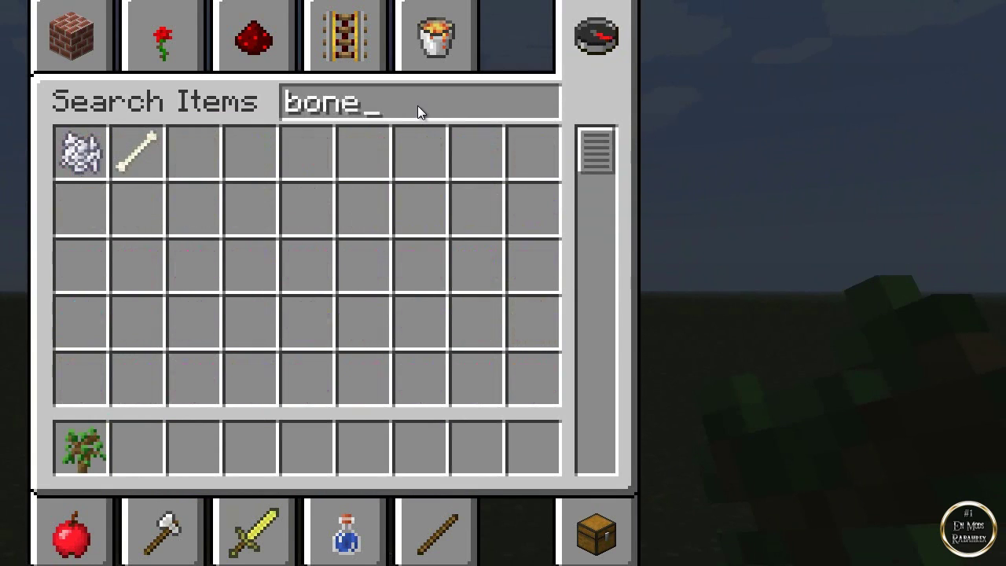
pyautogui.click(81, 150)
pyautogui.click(119, 453)
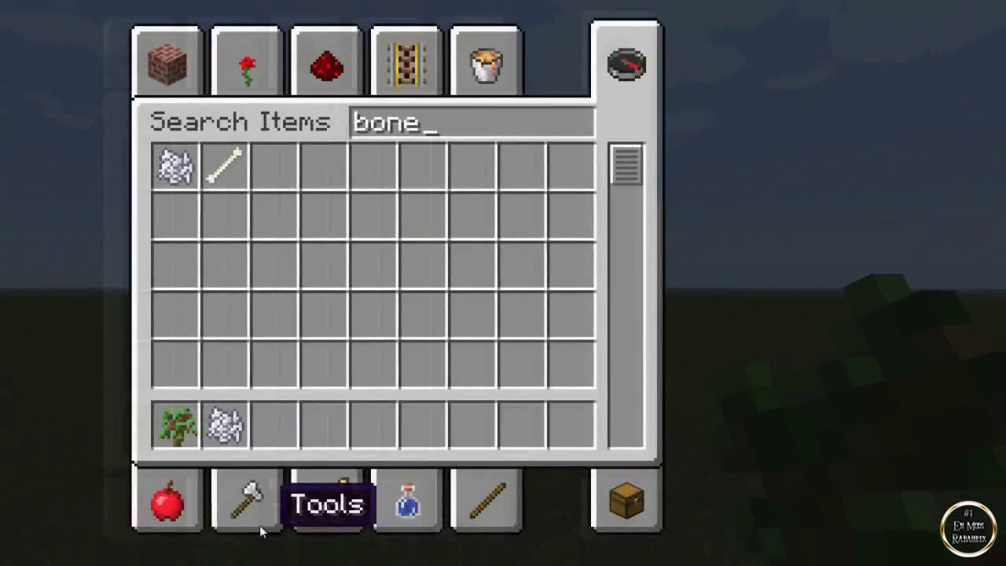
# - Put an Iron Axe from the Tools category in the third hotbar slot and close the inventory
pyautogui.click(236, 515)
pyautogui.click(286, 152)
pyautogui.click(256, 429)
pyautogui.press('e')
# - Plant the sapling on the grass, grow it into a tree with Bone Meal, and back away from the trunk
pyautogui.rightClick(382, 279)
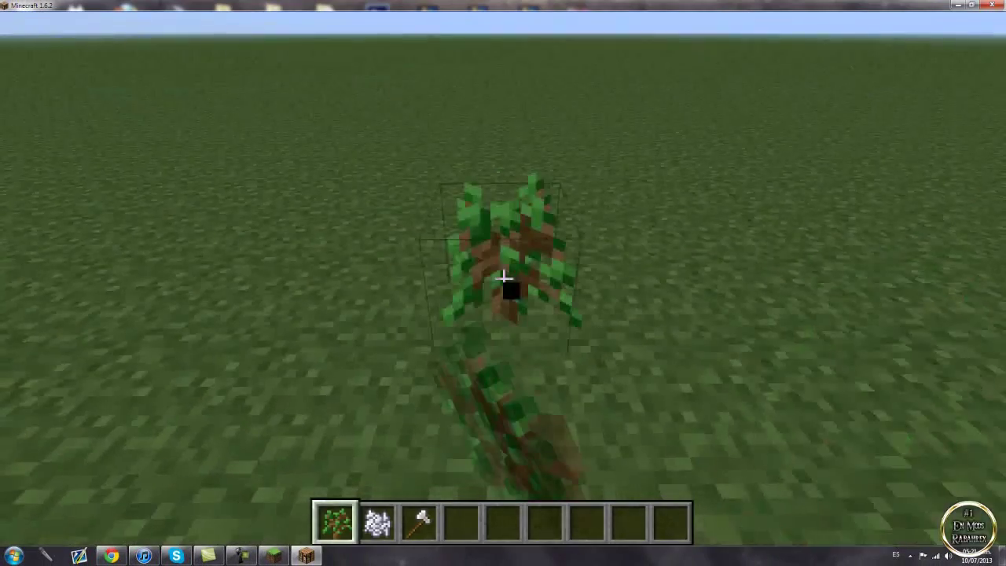
pyautogui.scroll(-1, 504, 277)
pyautogui.rightClick(504, 276)
pyautogui.rightClick(504, 277)
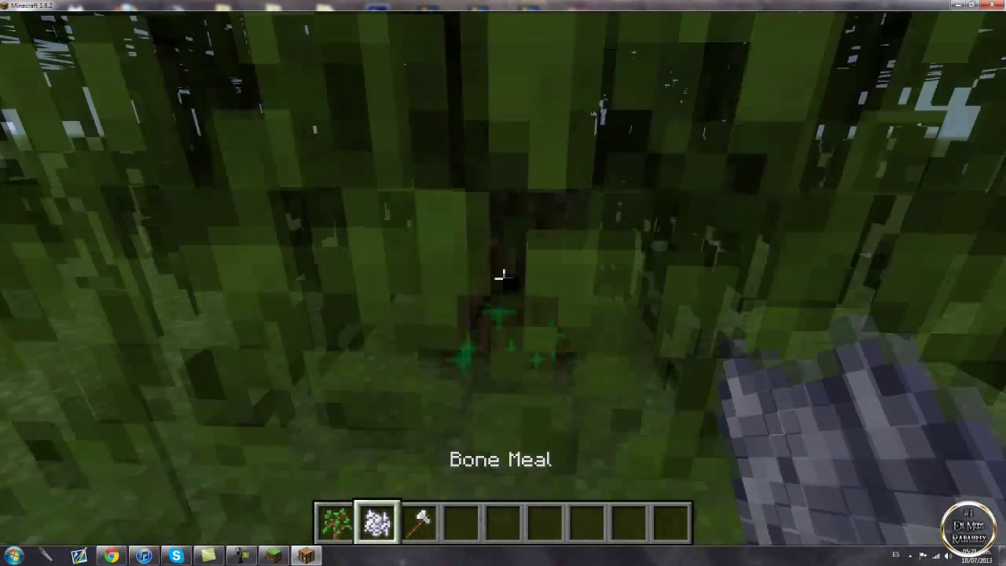
pyautogui.press('s')
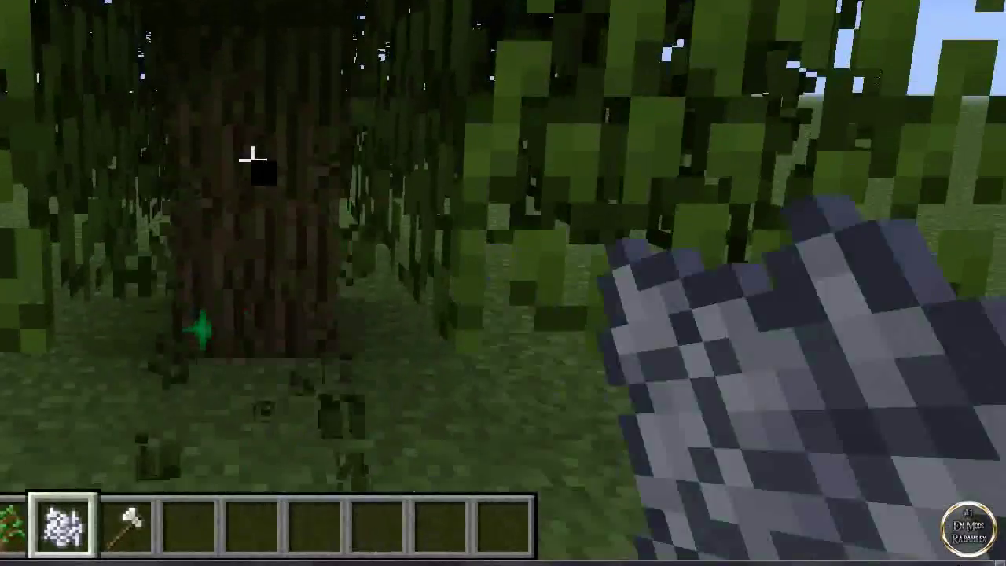
# - Chop the base of the tree trunk with the Iron Axe and collect the dropped wood, saplings and apple
pyautogui.scroll(-1, 500, 276)
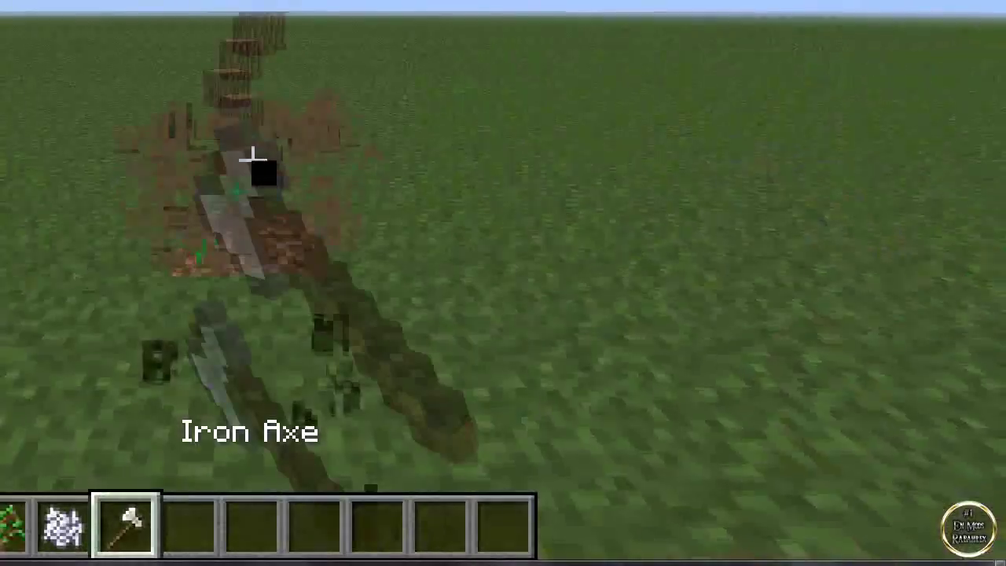
pyautogui.click(253, 157)
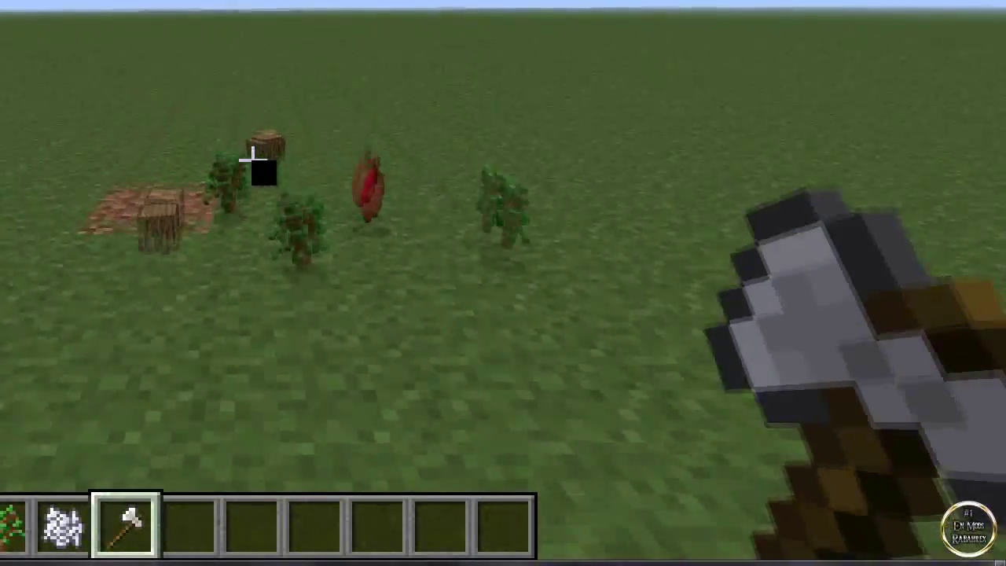
pyautogui.press('w')
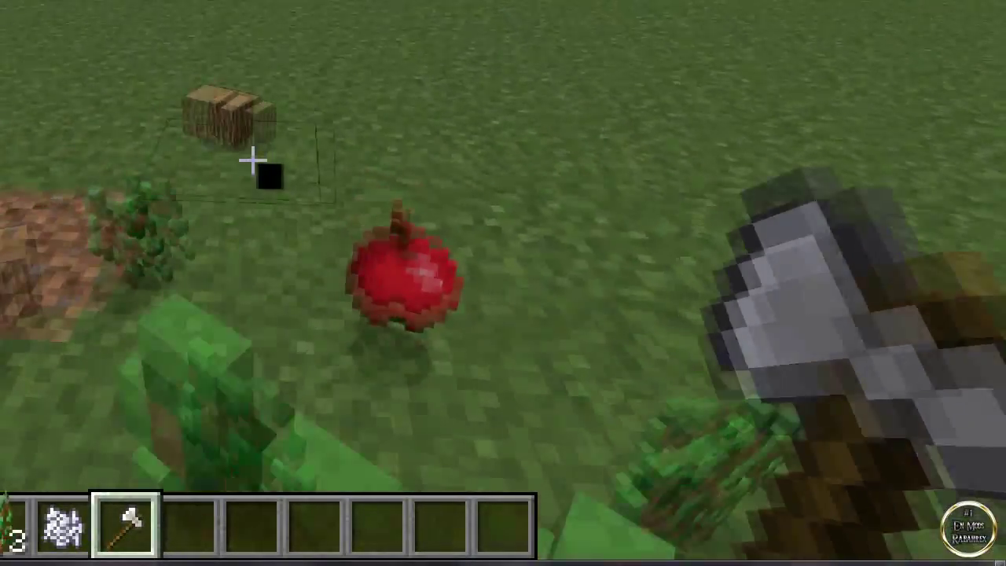
pyautogui.press('w')
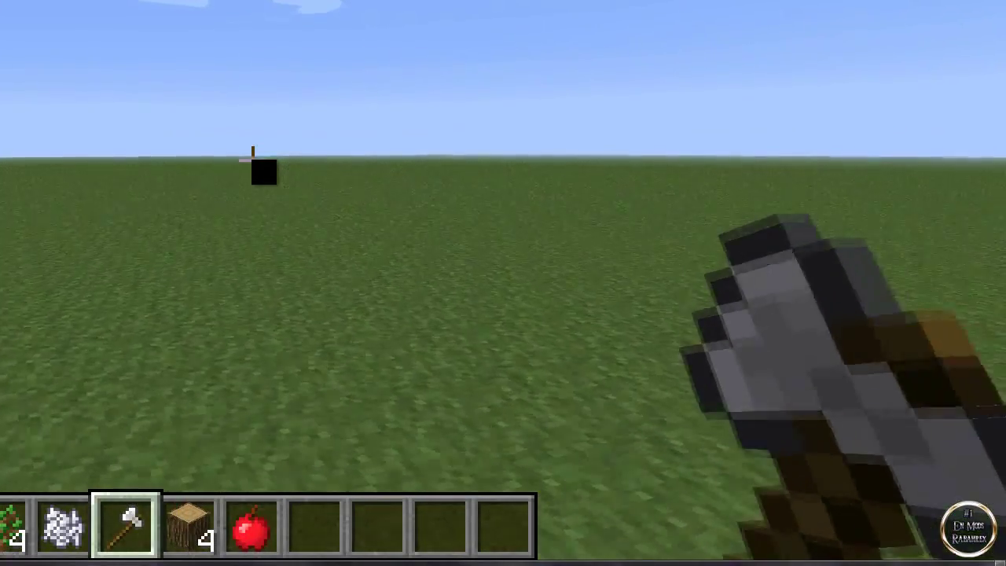
# - Switch to the front-facing third-person view and move the character across the grass field
pyautogui.press('F5')
pyautogui.press('F5')
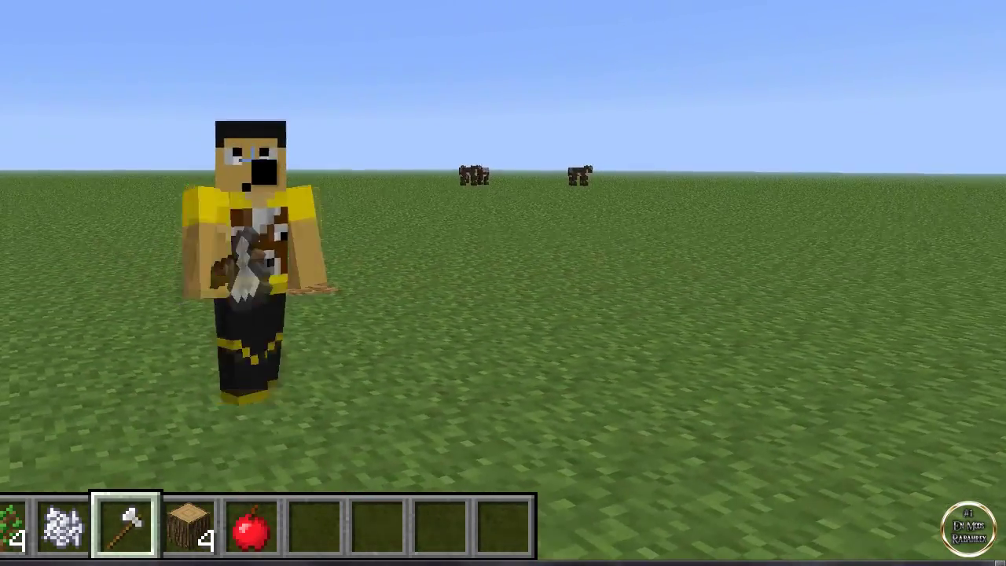
pyautogui.press('w')
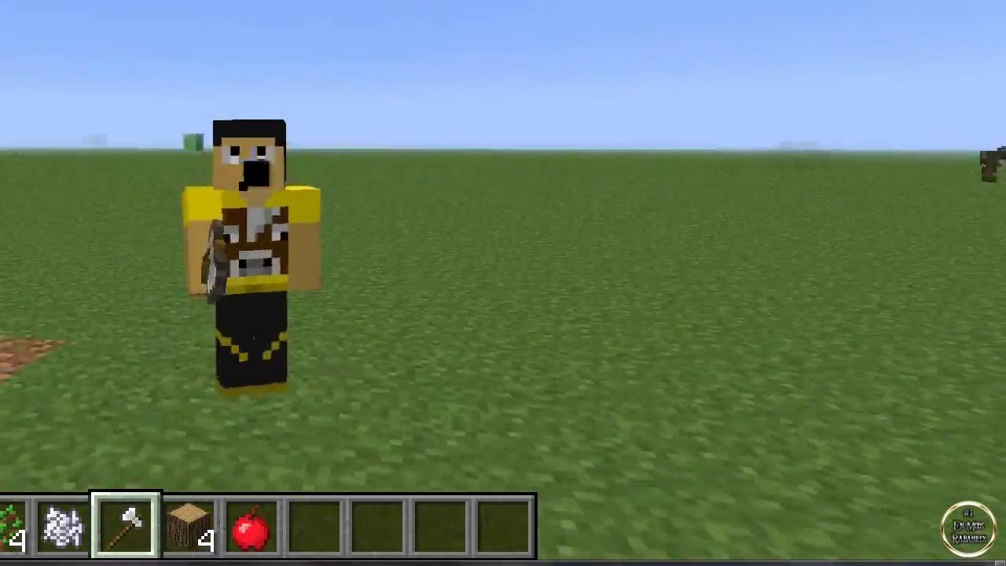
pyautogui.press('space')
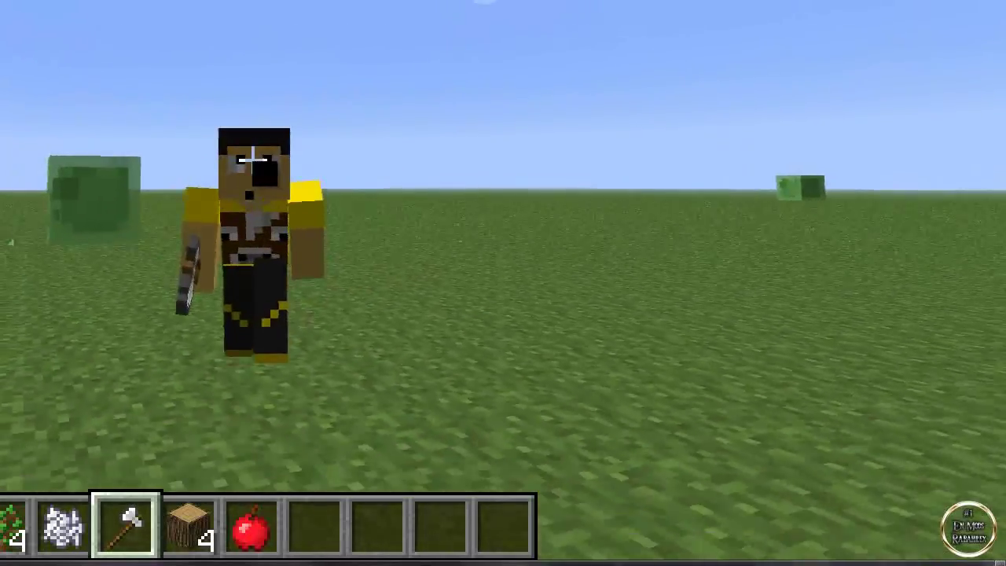
# - Pause the game and close the Minecraft 1.6.2 game window
pyautogui.press('Escape')
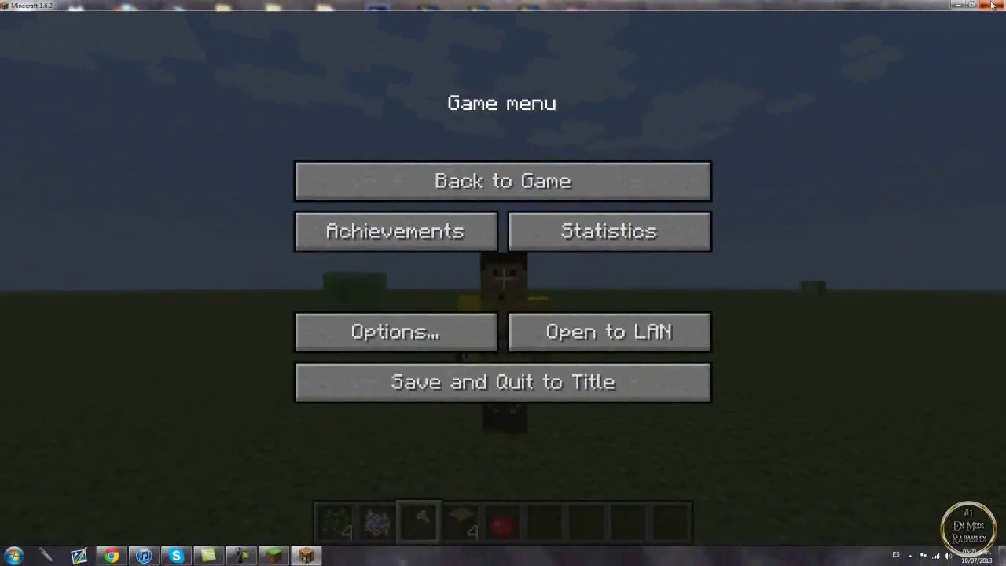
pyautogui.click(992, 5)
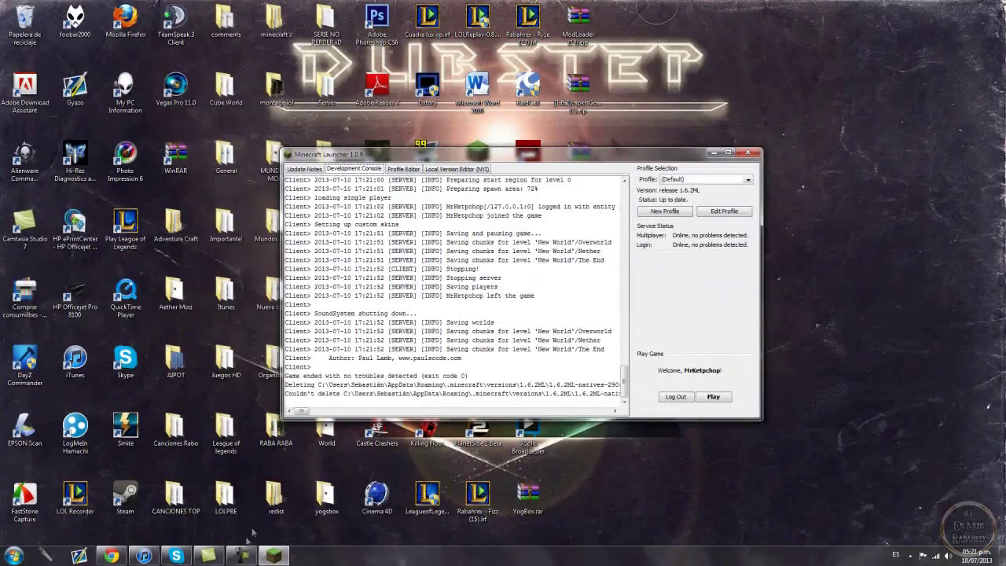